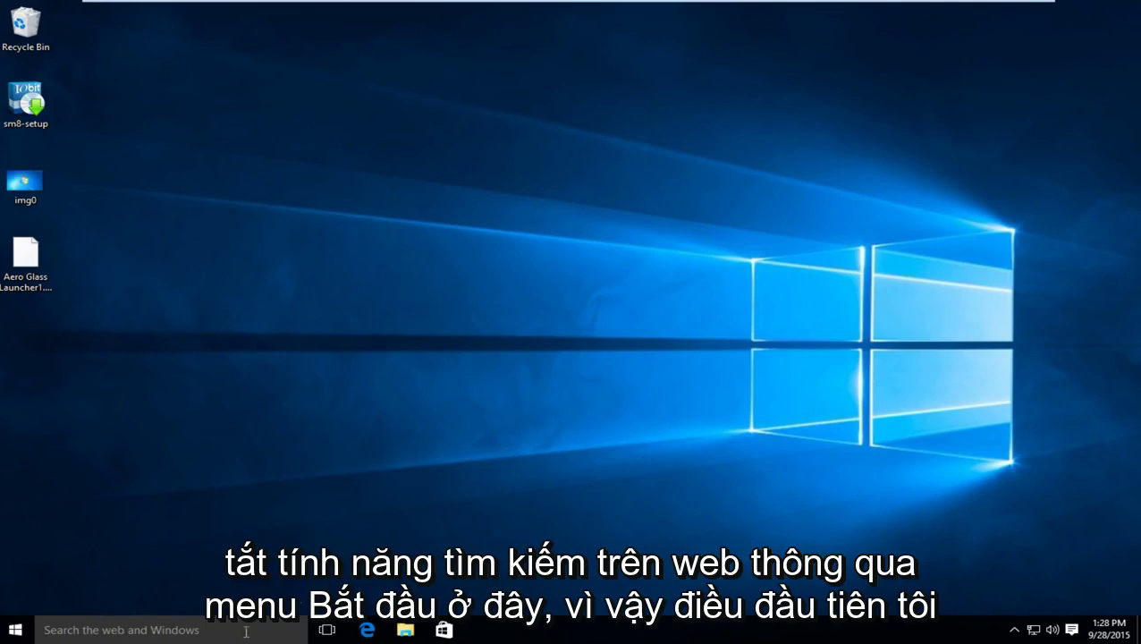
# - Hide the Task View button from the taskbar
pyautogui.rightClick(615, 632)
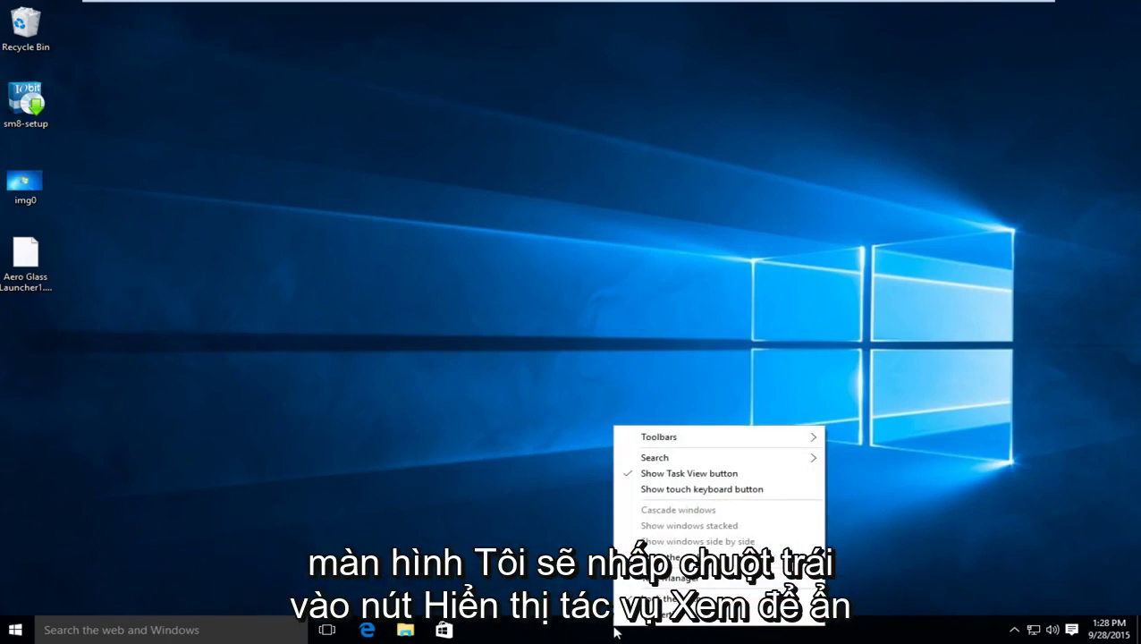
pyautogui.click(631, 477)
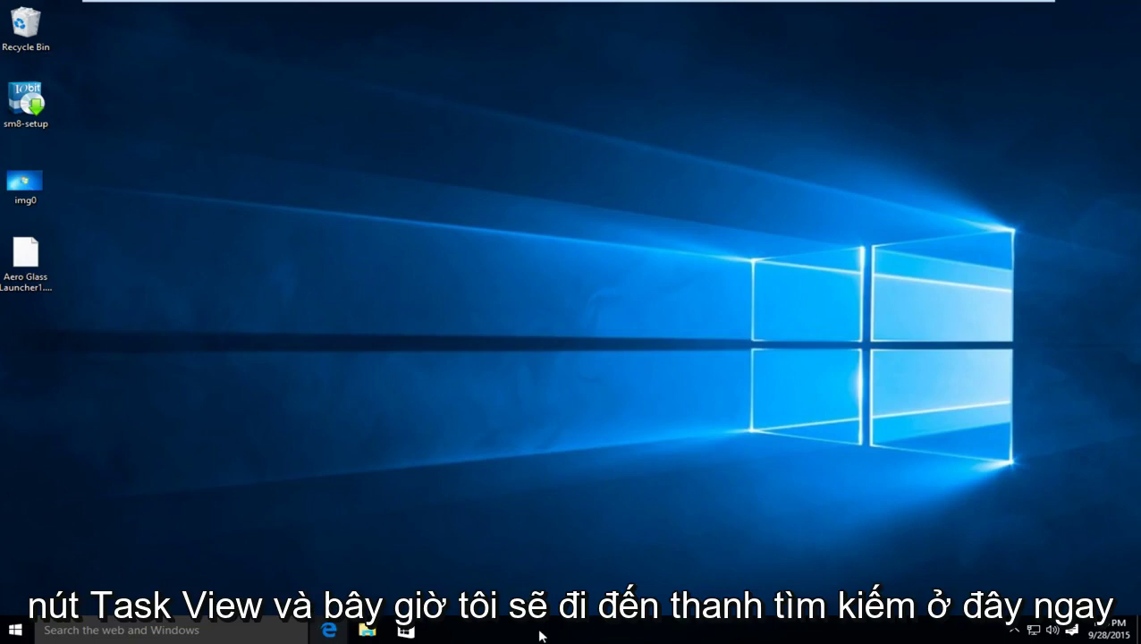
# - Switch 'Search online and include web results' to Off in Cortana's search settings
pyautogui.click(107, 629)
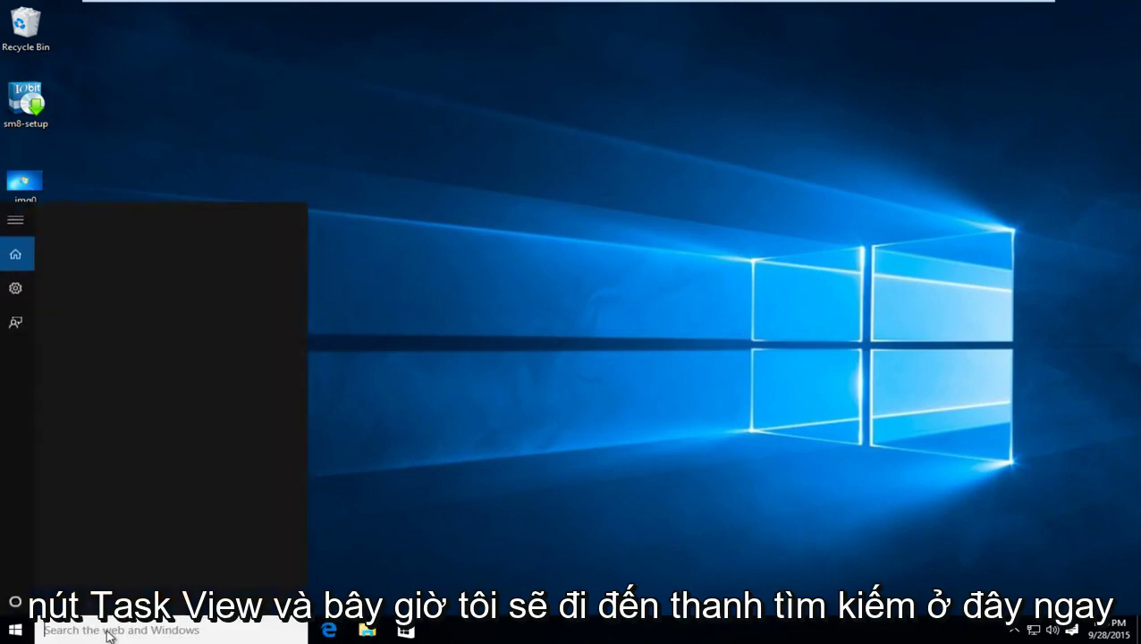
pyautogui.click(15, 287)
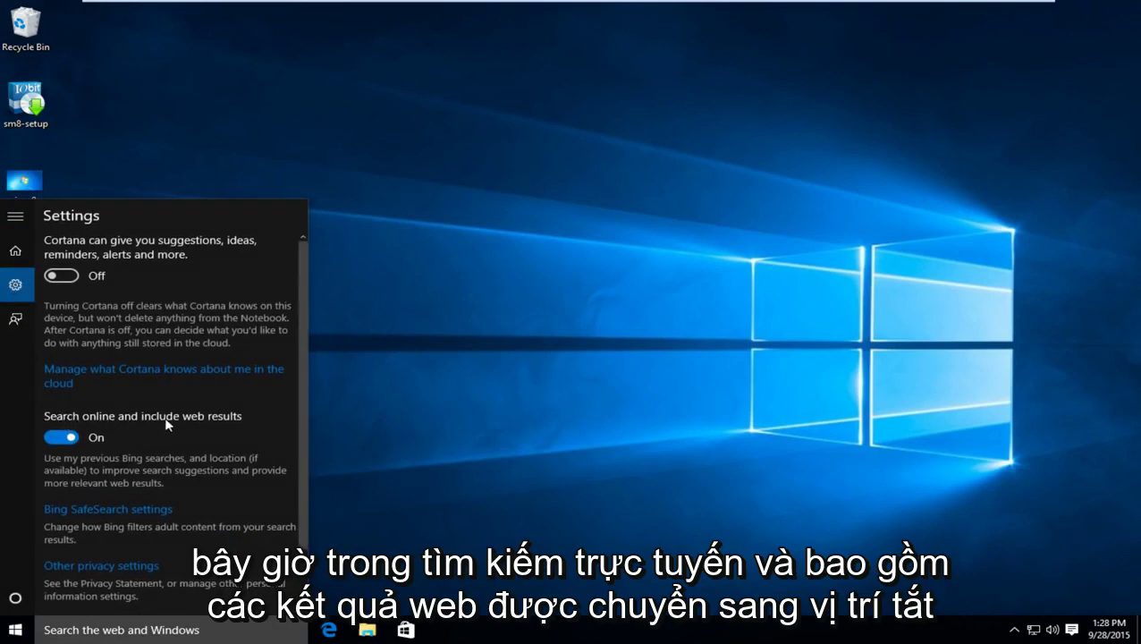
pyautogui.click(65, 440)
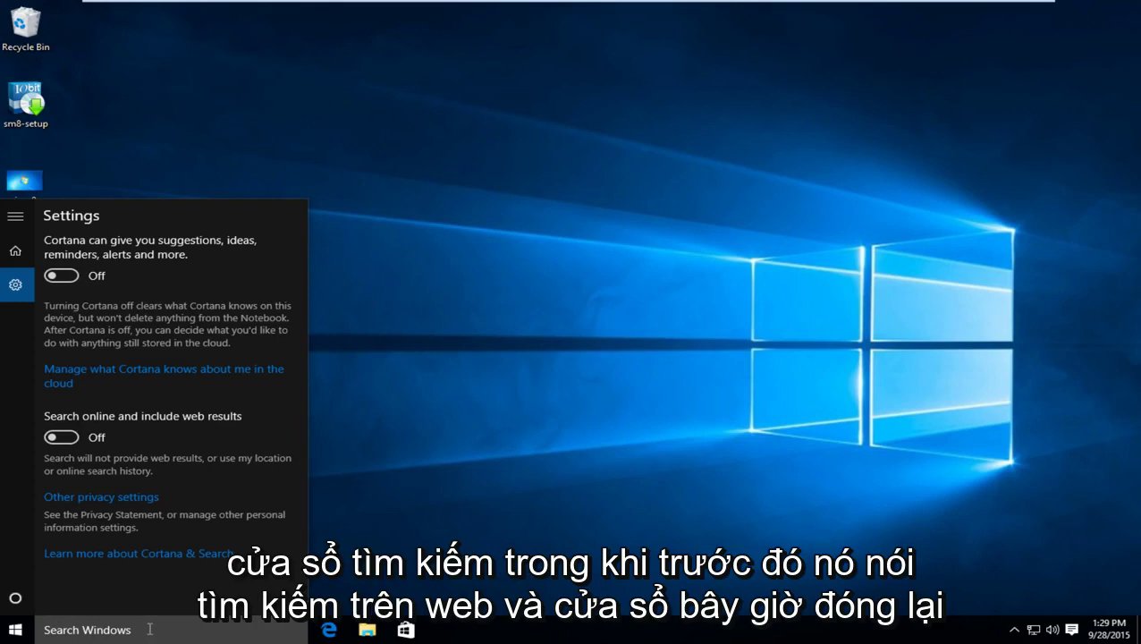
pyautogui.click(518, 539)
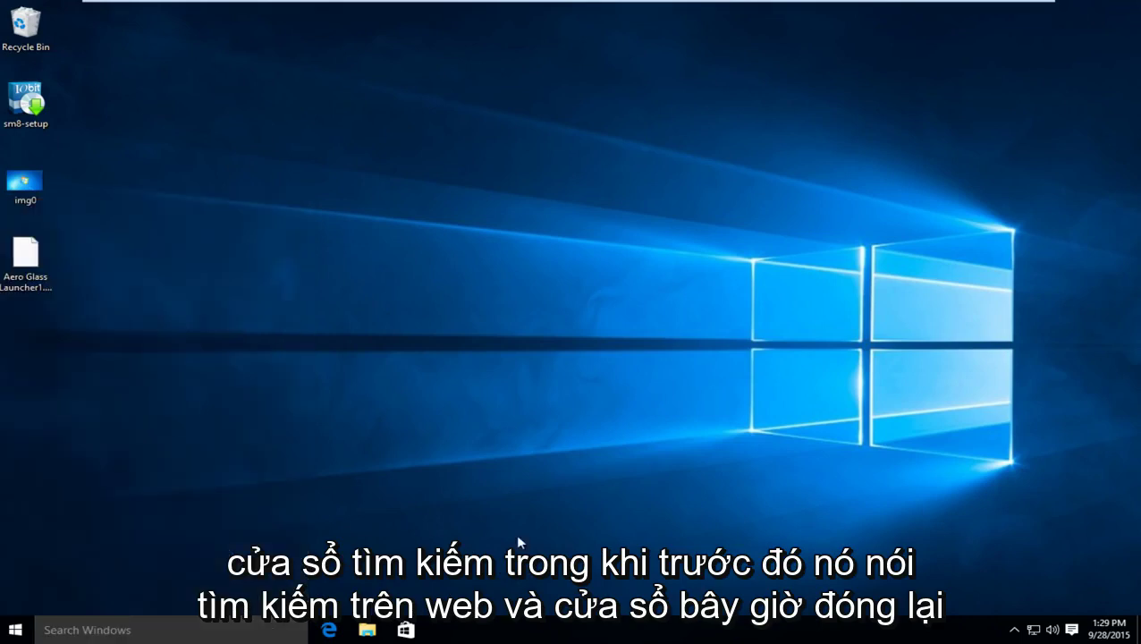
# - Set taskbar Search to Hidden, then test that searching 'control' still works from Start
pyautogui.rightClick(563, 634)
pyautogui.moveTo(626, 459)
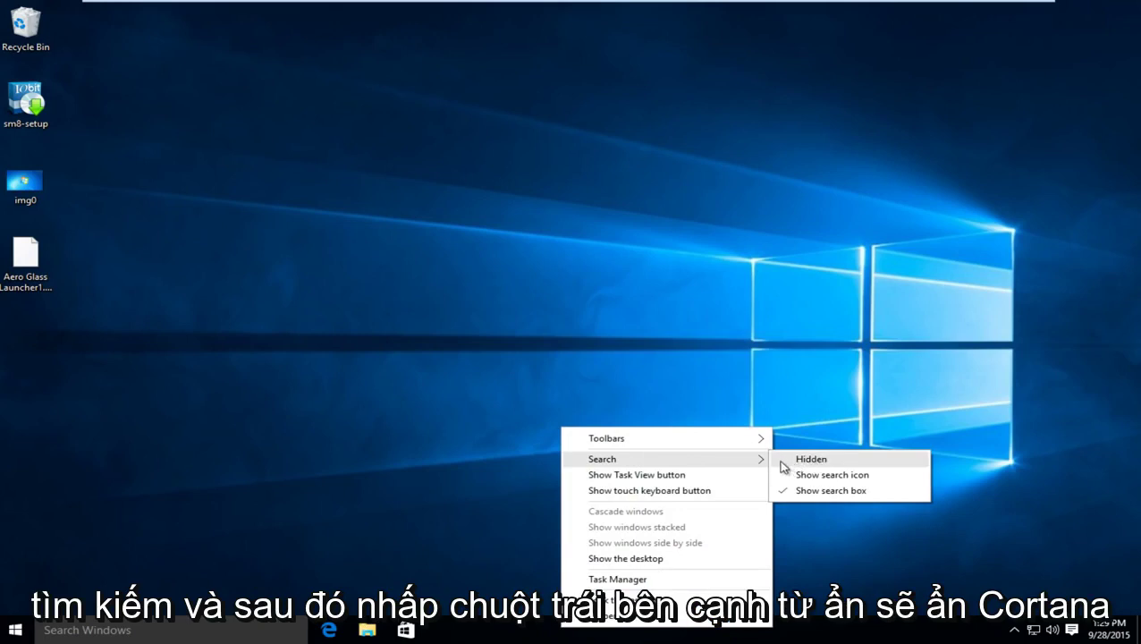
pyautogui.click(782, 466)
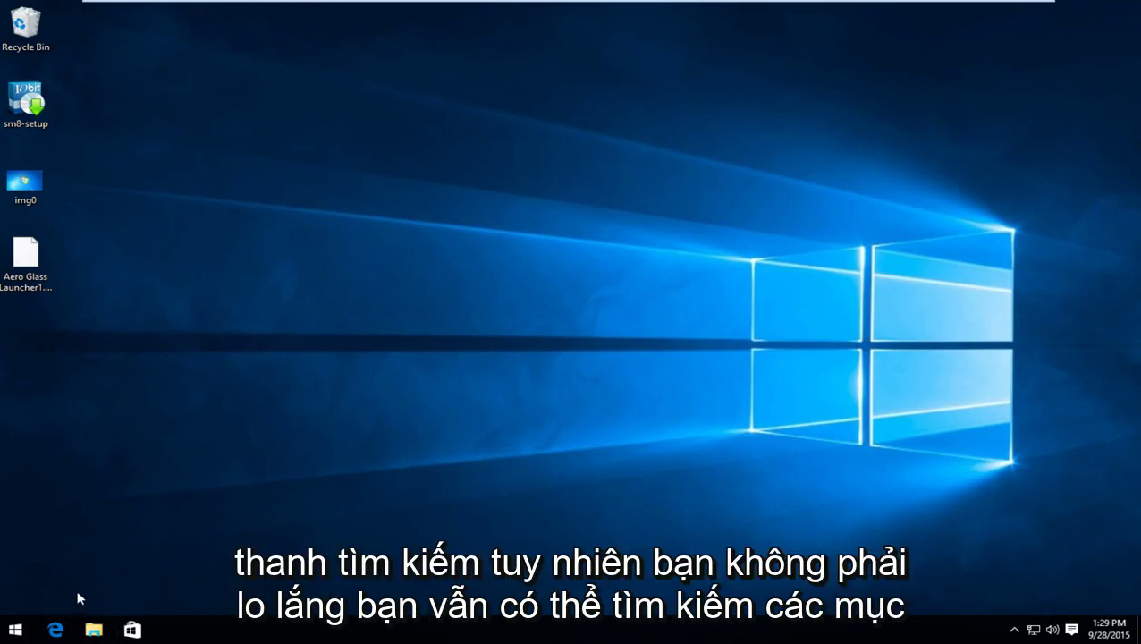
pyautogui.click(13, 630)
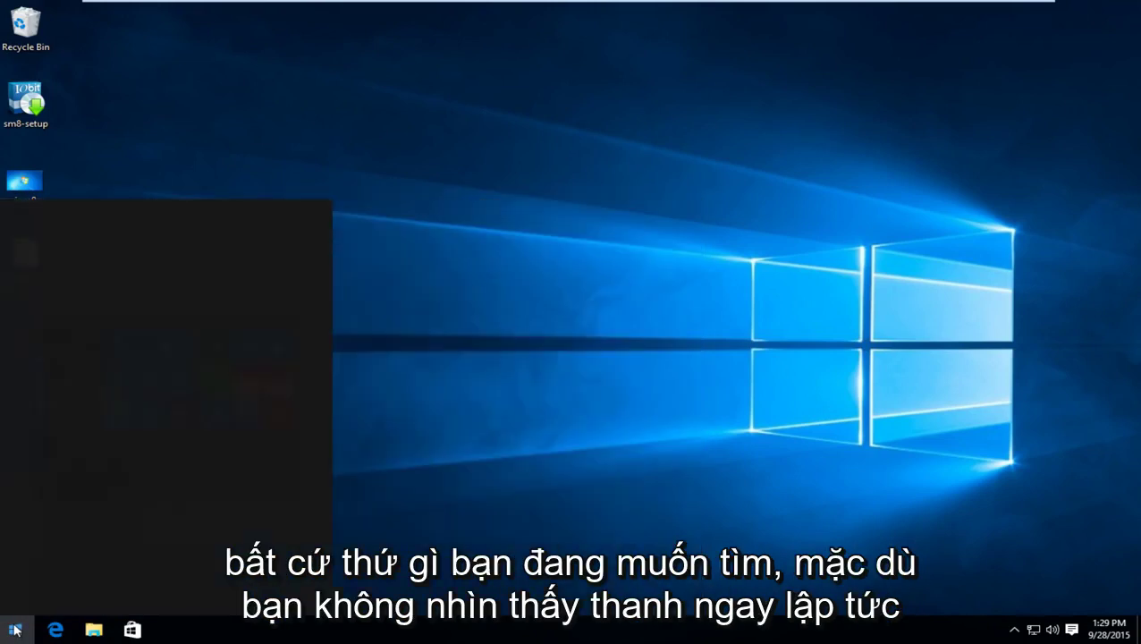
pyautogui.write('control')
pyautogui.press('BackSpace')
pyautogui.press('BackSpace')
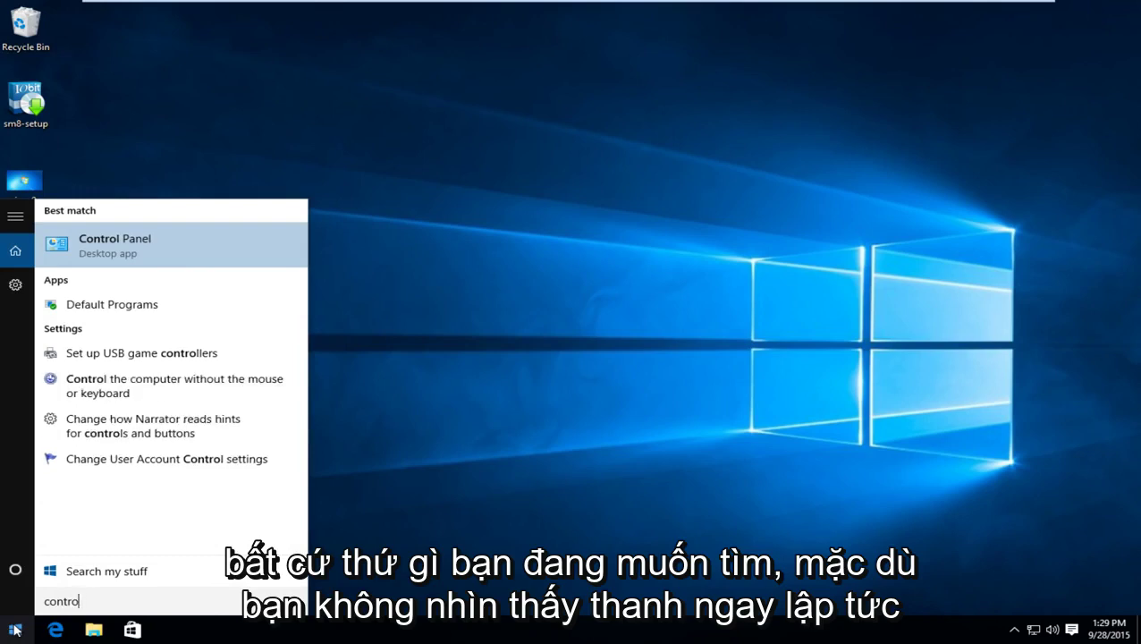
pyautogui.press('BackSpace')
pyautogui.press('BackSpace')
pyautogui.press('BackSpace')
pyautogui.press('BackSpace')
pyautogui.press('BackSpace')
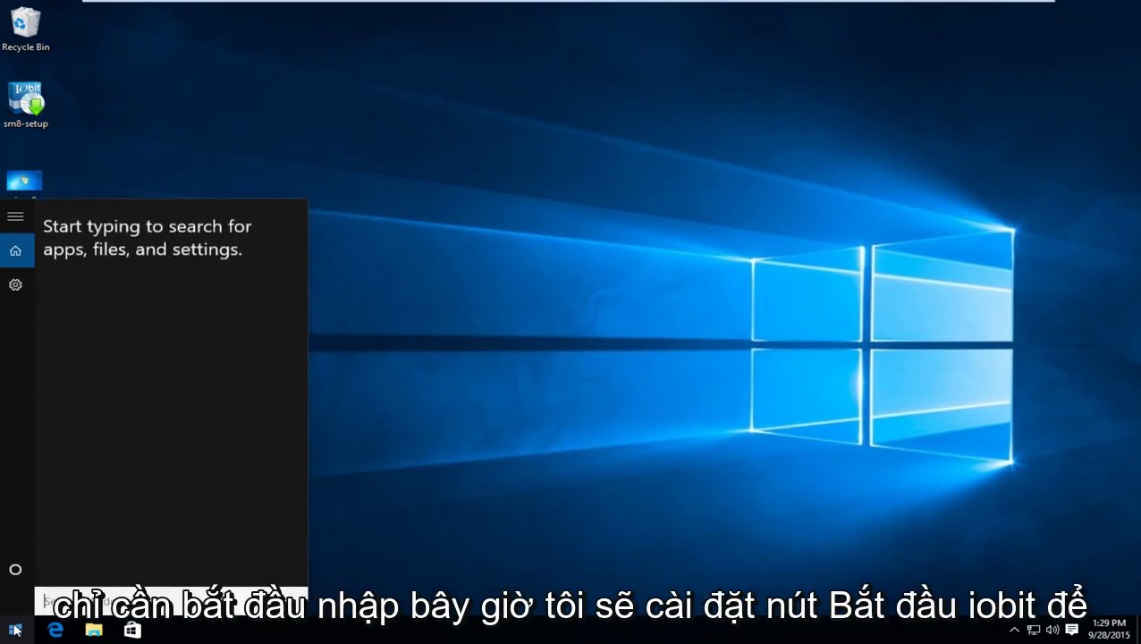
pyautogui.press('Escape')
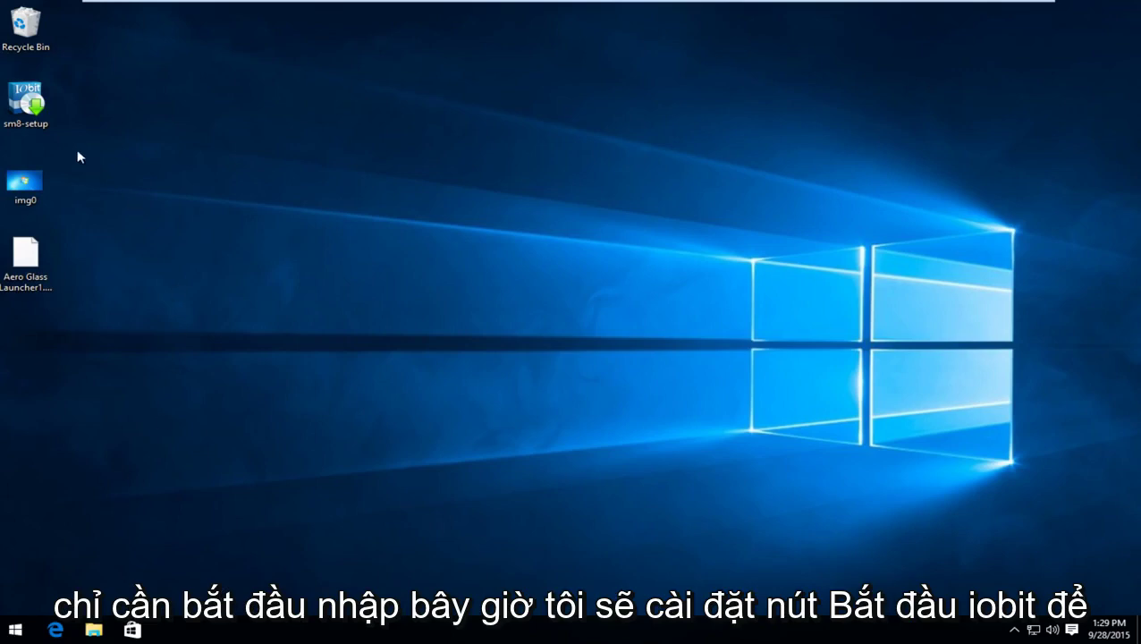
# - Install Start Menu 8 from sm8-setup to the default folder, declining Advanced SystemCare
pyautogui.doubleClick(40, 106)
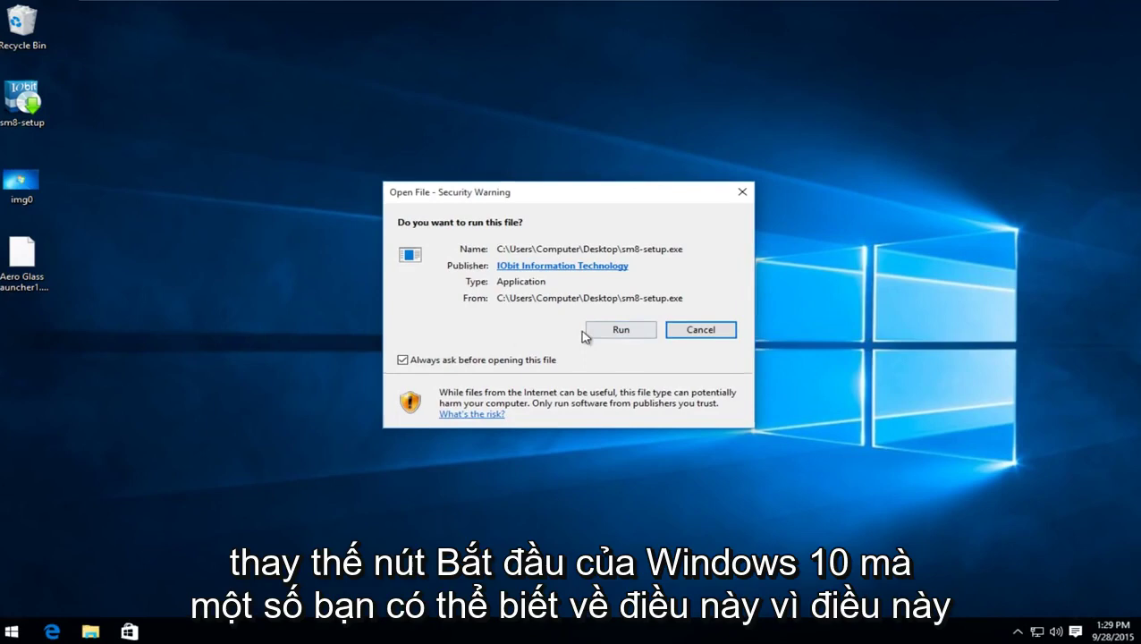
pyautogui.click(617, 333)
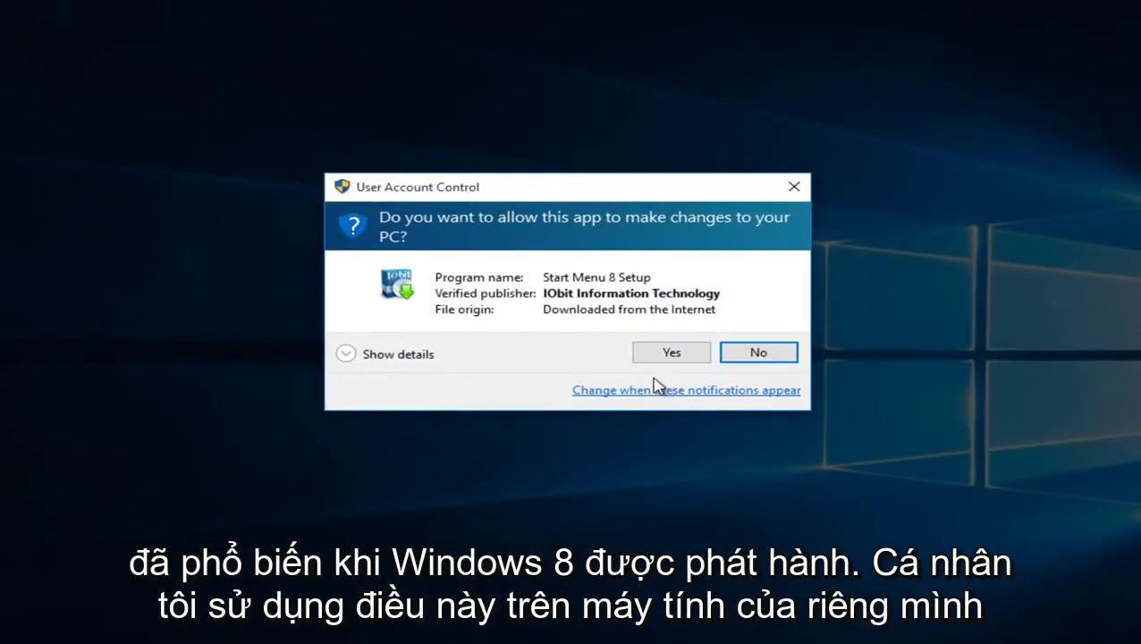
pyautogui.click(667, 353)
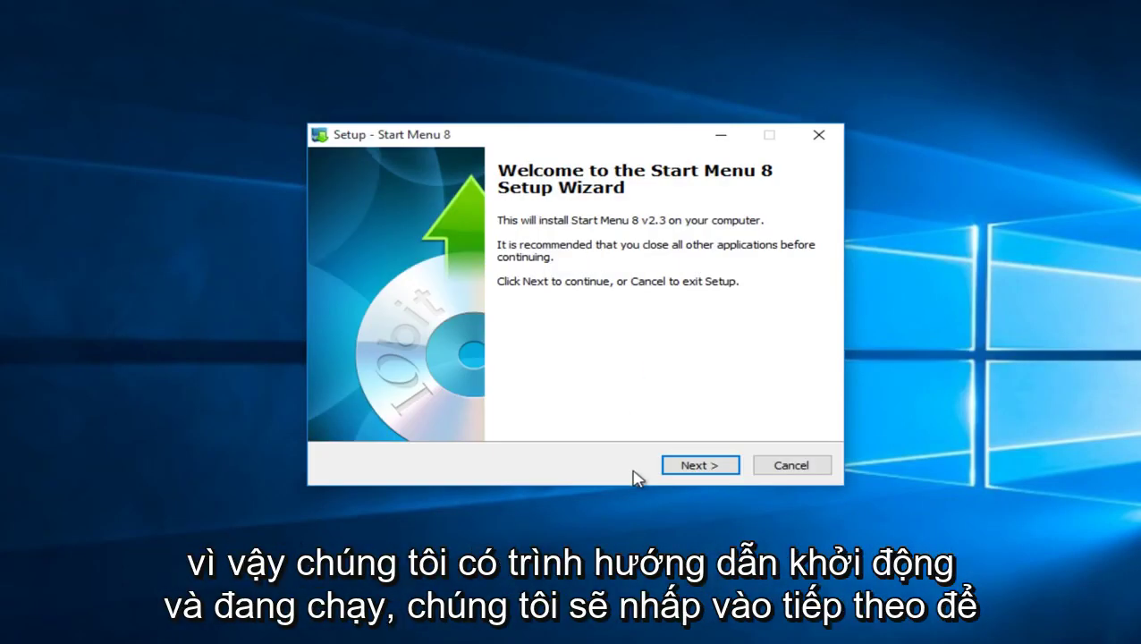
pyautogui.click(688, 475)
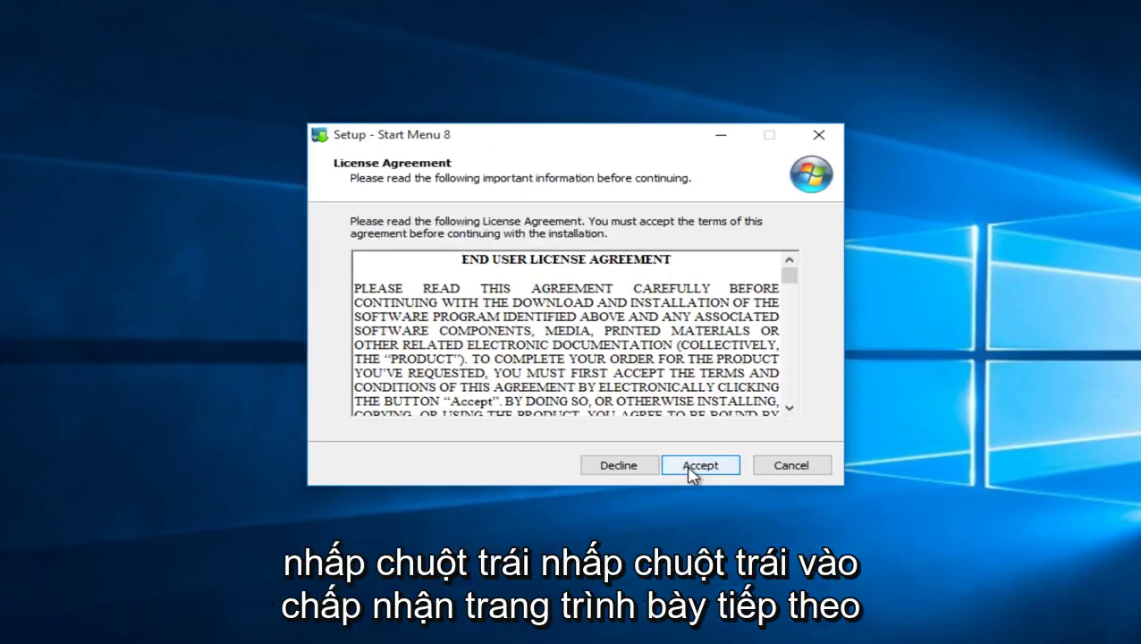
pyautogui.click(690, 472)
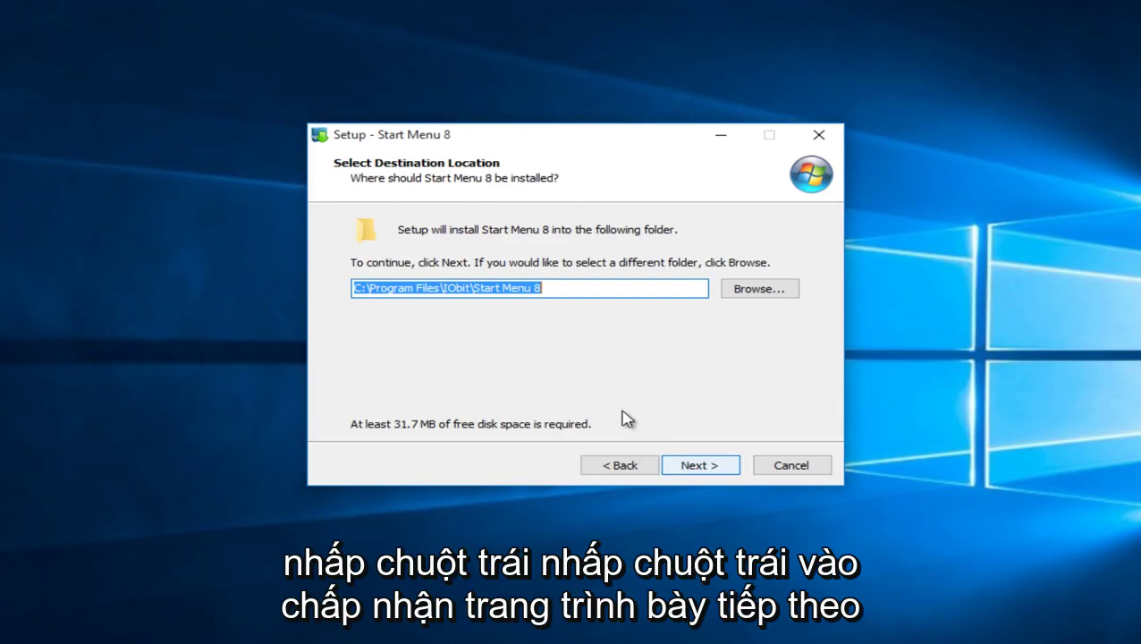
pyautogui.click(715, 467)
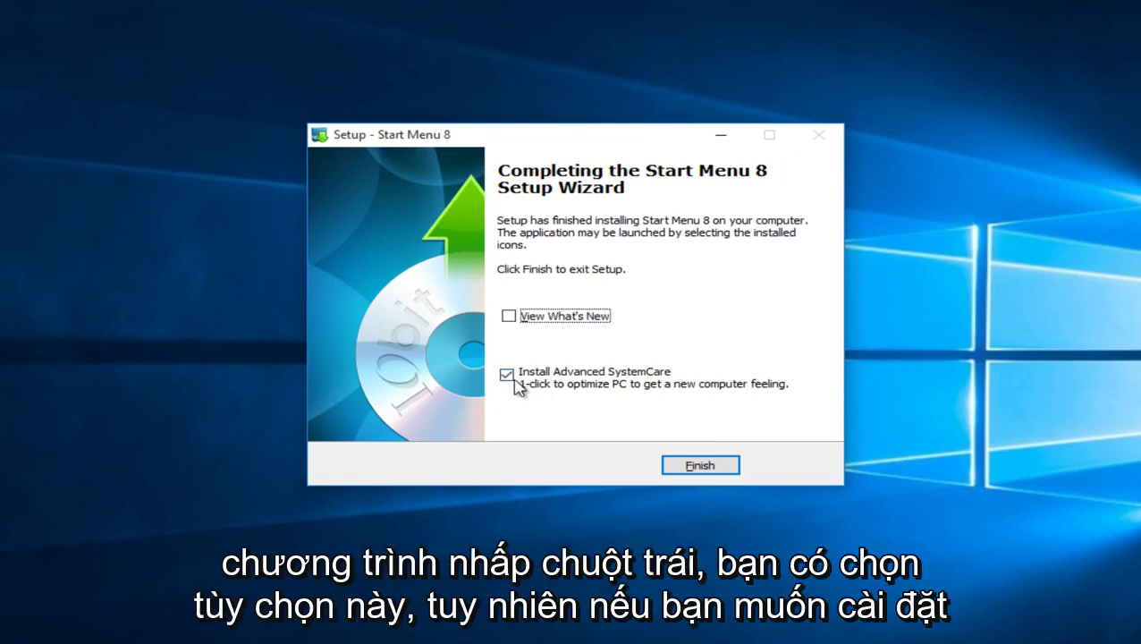
pyautogui.click(507, 378)
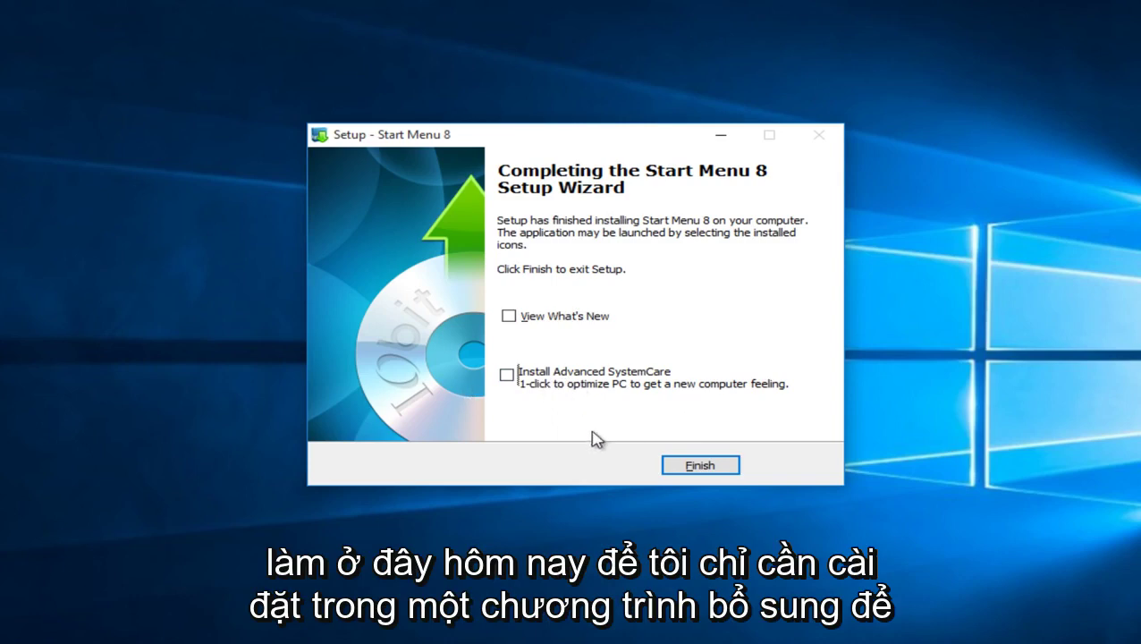
pyautogui.click(703, 468)
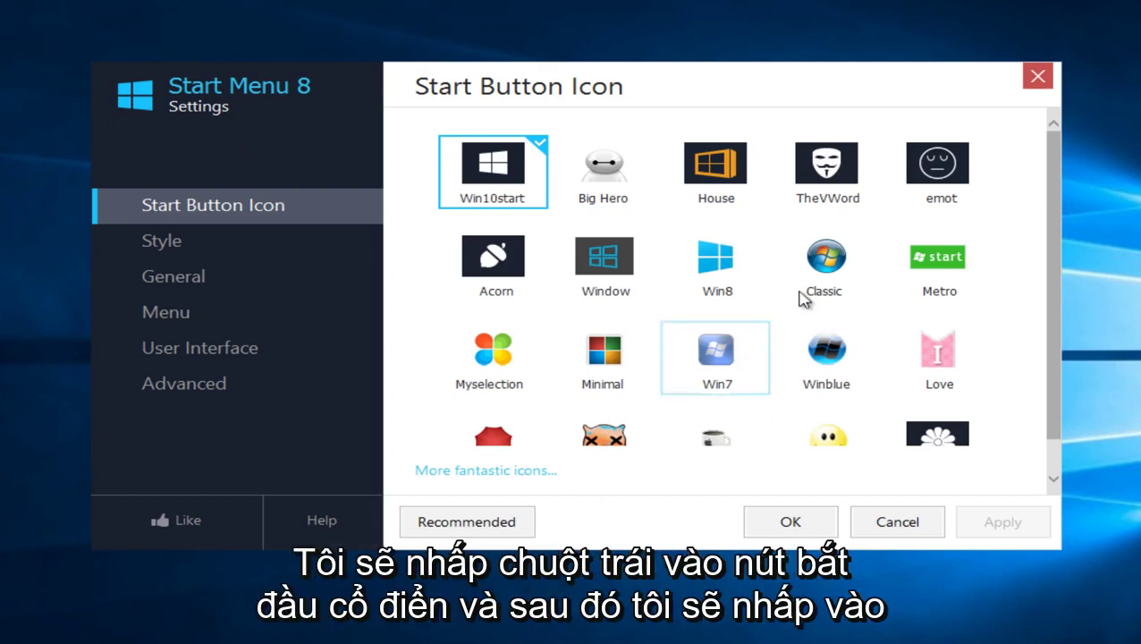
# - Choose the Classic Start Button Icon in Start Menu 8 and apply it
pyautogui.click(828, 276)
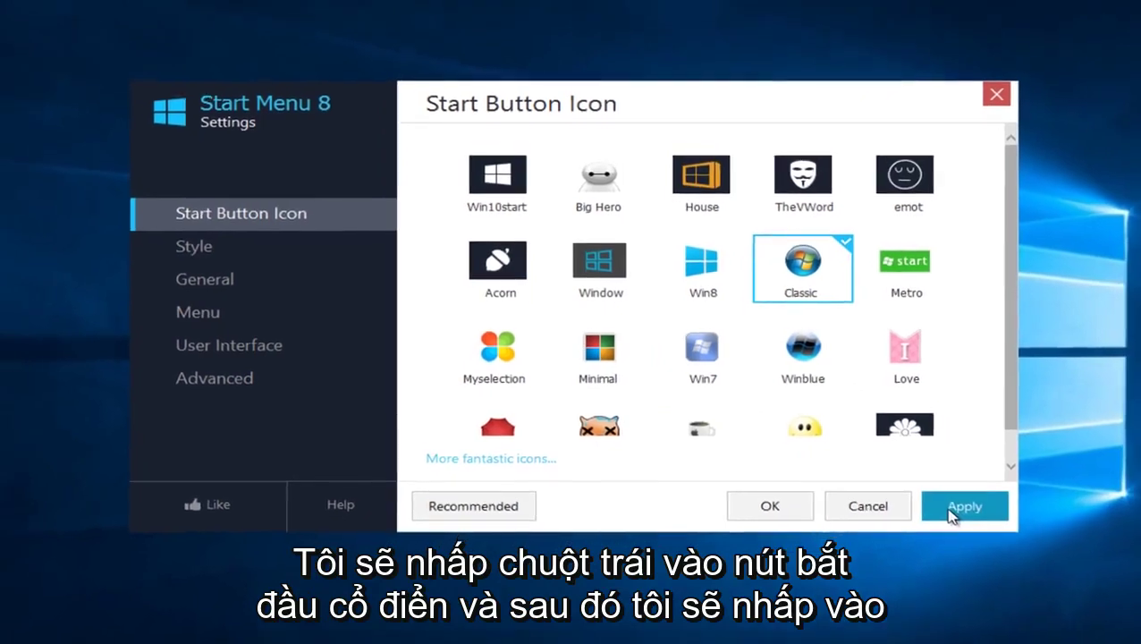
pyautogui.click(951, 509)
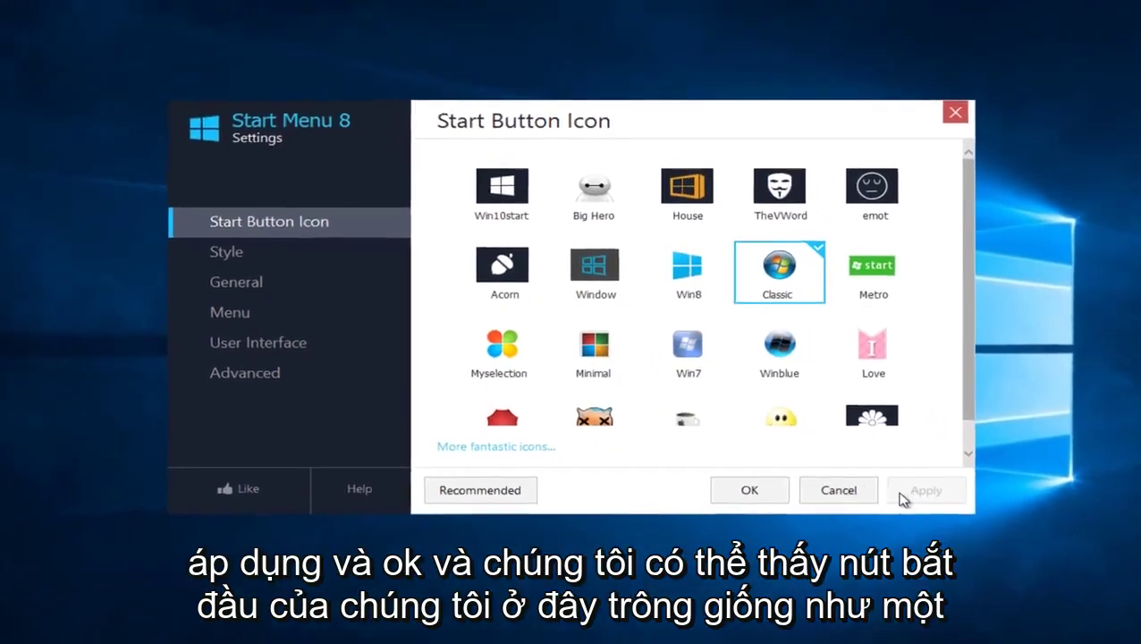
pyautogui.click(727, 474)
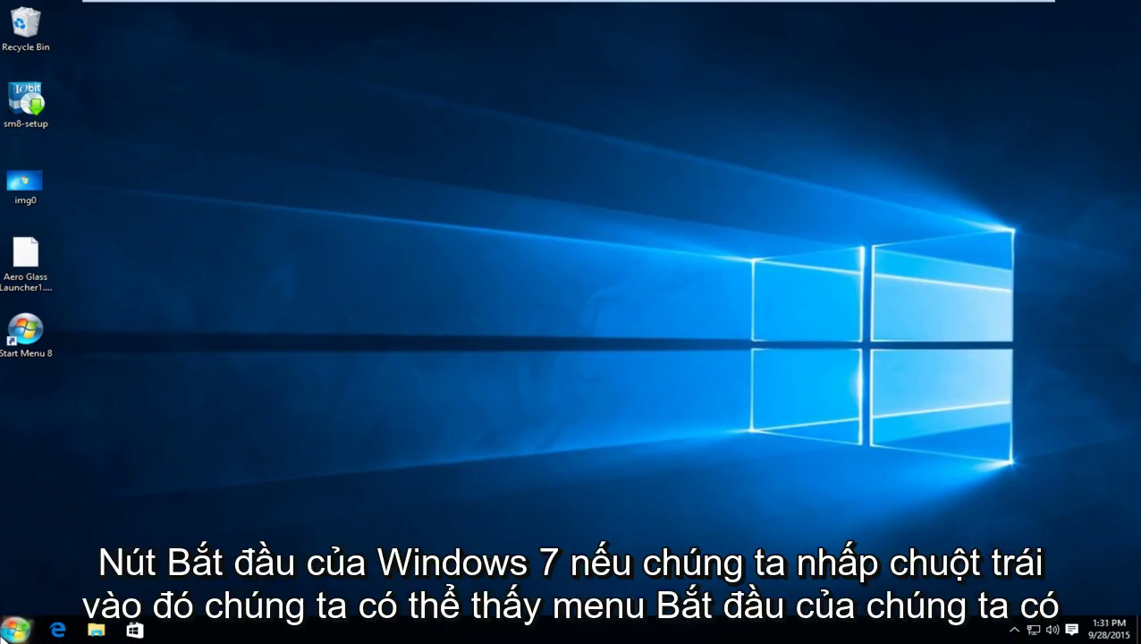
pyautogui.click(16, 629)
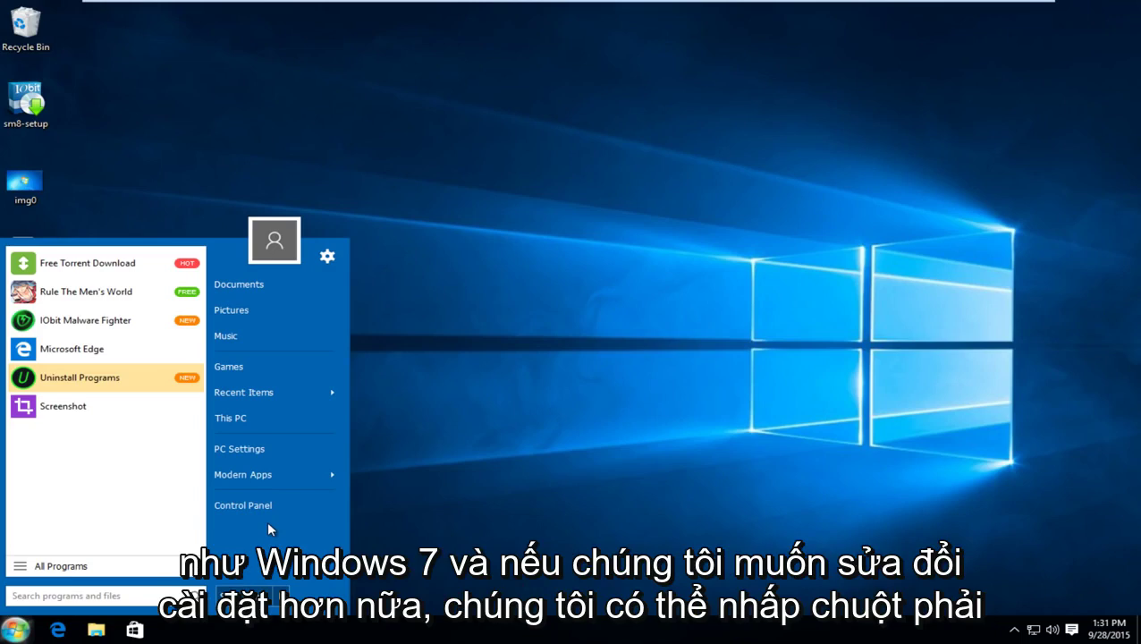
pyautogui.click(461, 451)
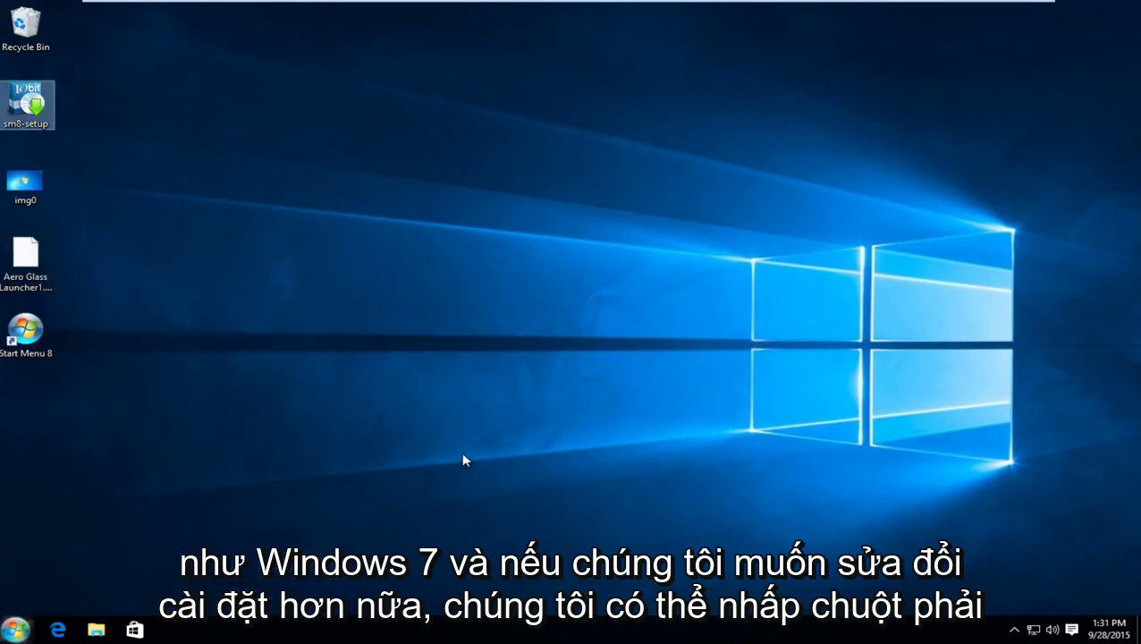
pyautogui.click(96, 526)
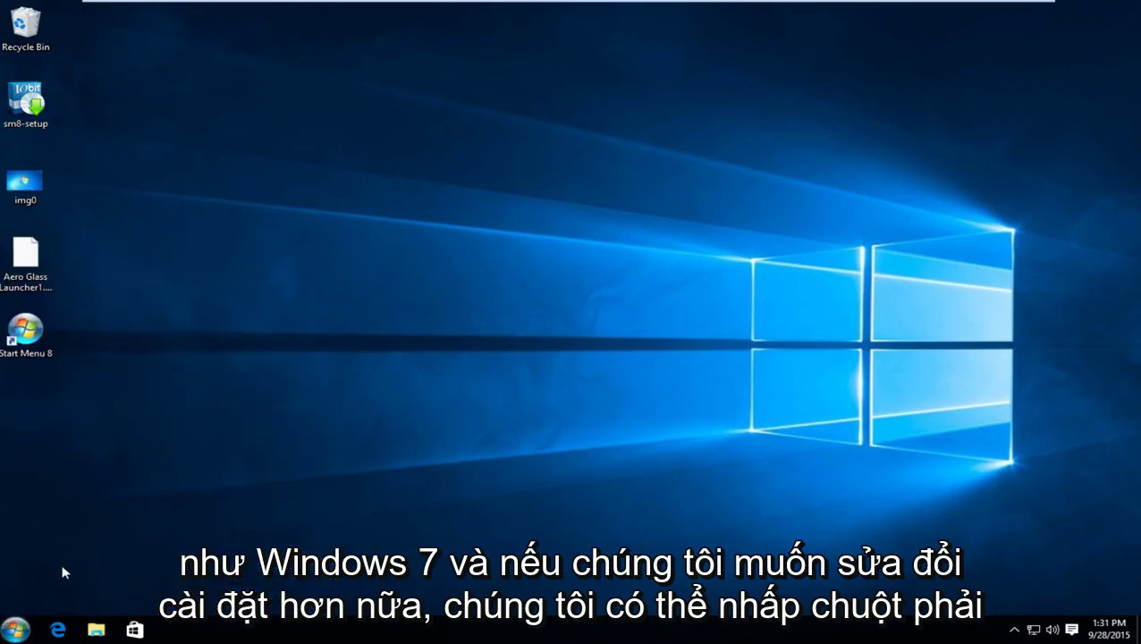
# - Reopen Start Menu 8 settings and set Flat menu style with transparency around half
pyautogui.rightClick(11, 633)
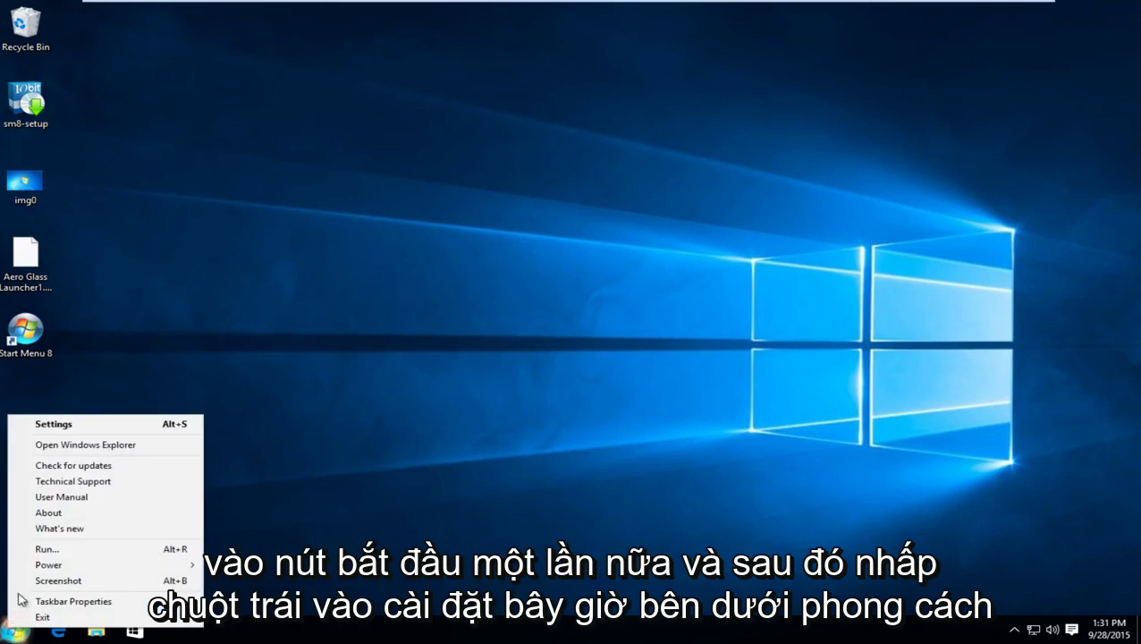
pyautogui.click(54, 428)
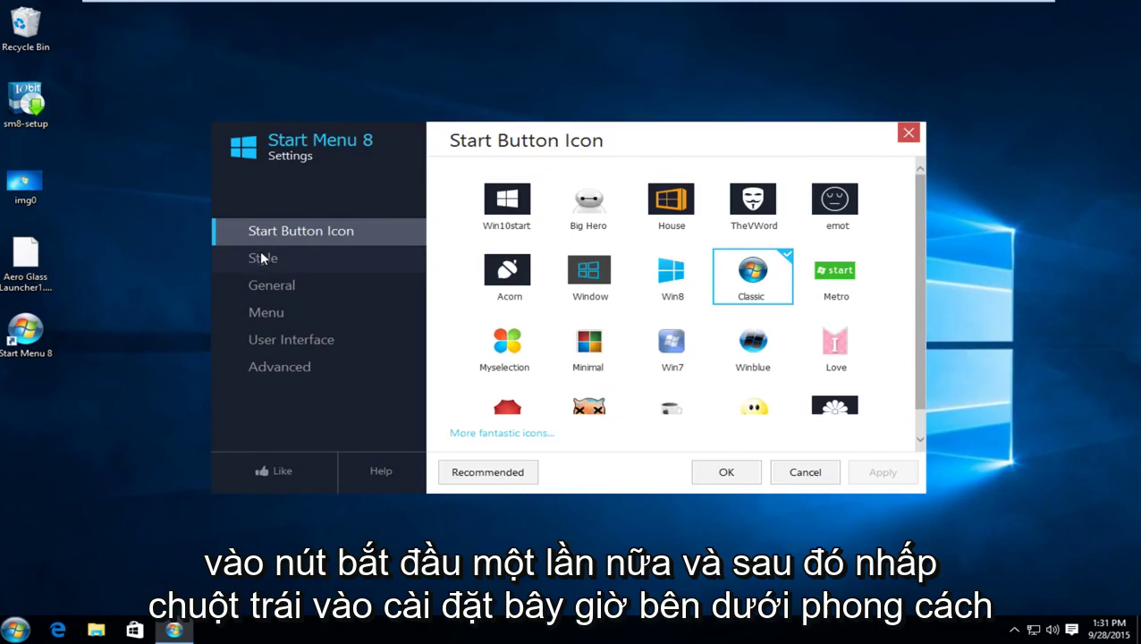
pyautogui.click(265, 258)
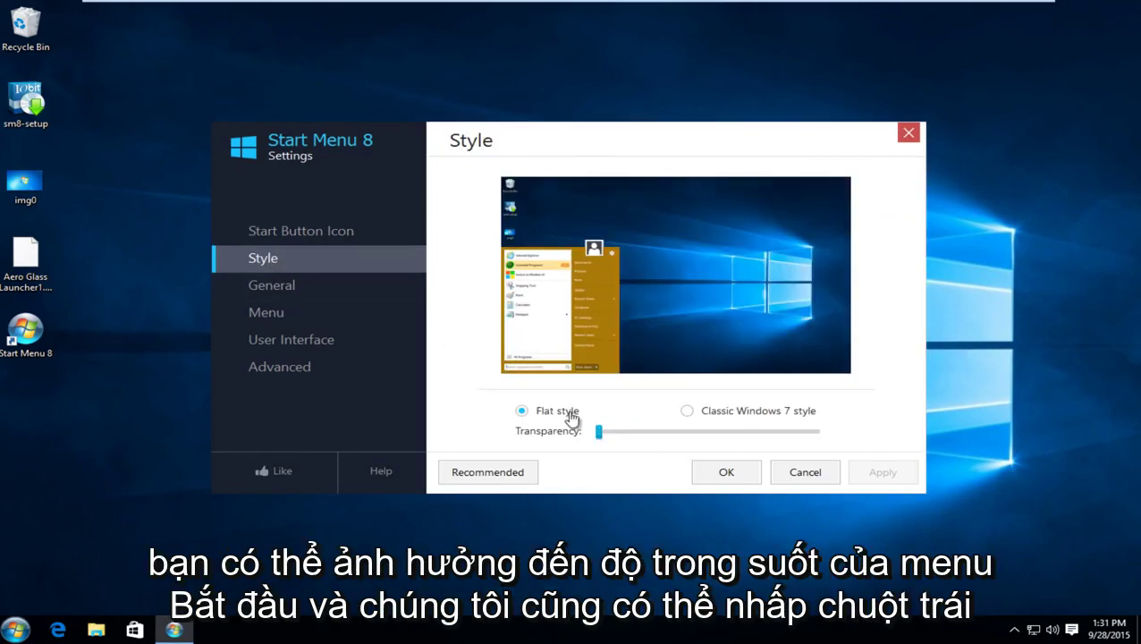
pyautogui.click(688, 412)
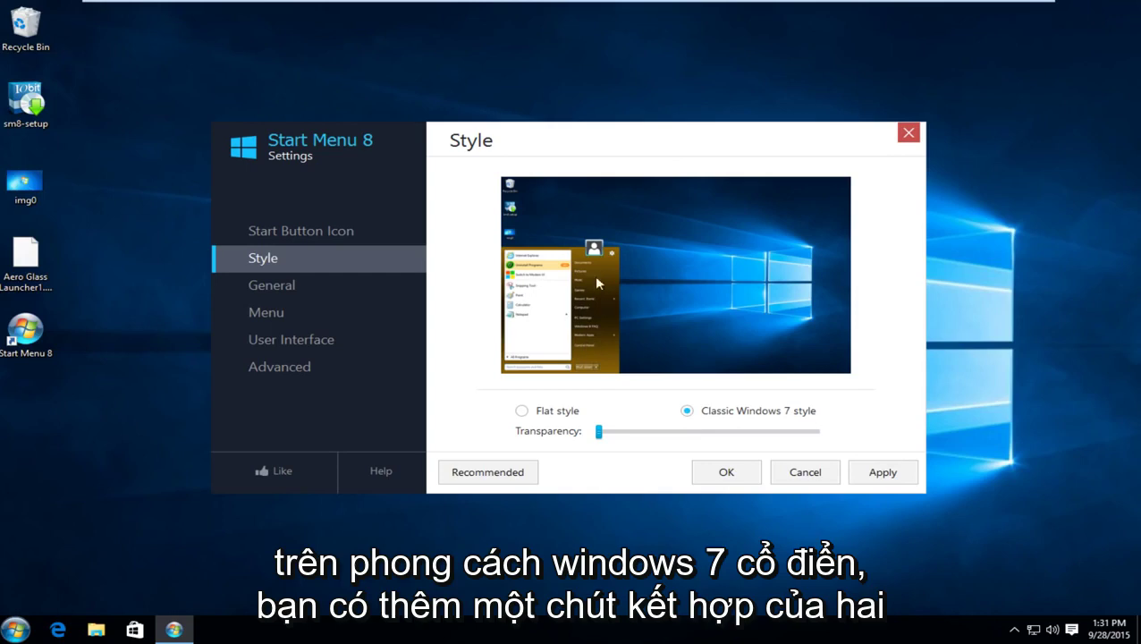
pyautogui.moveTo(599, 432)
pyautogui.mouseDown()
pyautogui.moveTo(753, 434)
pyautogui.moveTo(763, 444)
pyautogui.moveTo(719, 434)
pyautogui.mouseUp()
pyautogui.click(525, 413)
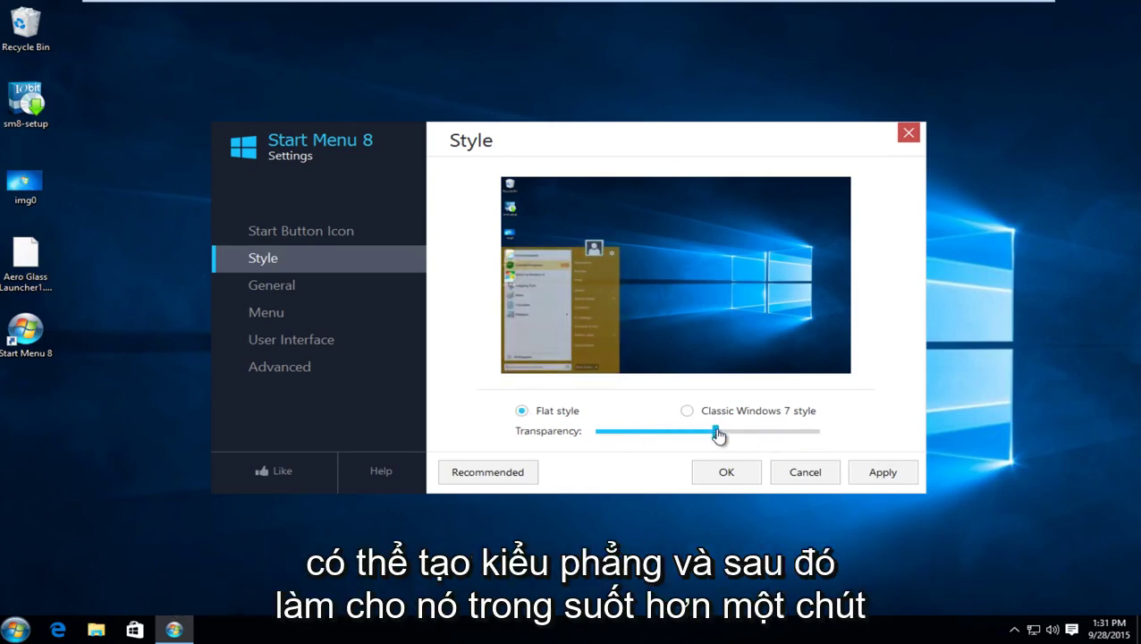
pyautogui.click(273, 288)
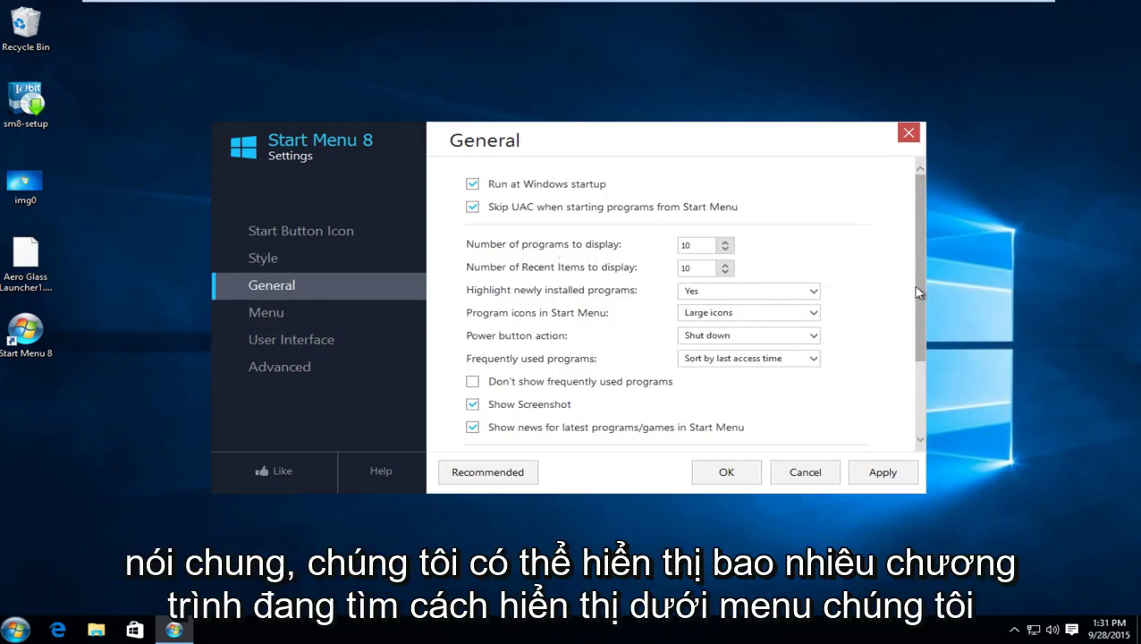
# - Show the Menu items settings page and preview the current Start menu
pyautogui.moveTo(914, 335); pyautogui.dragTo(916, 431)
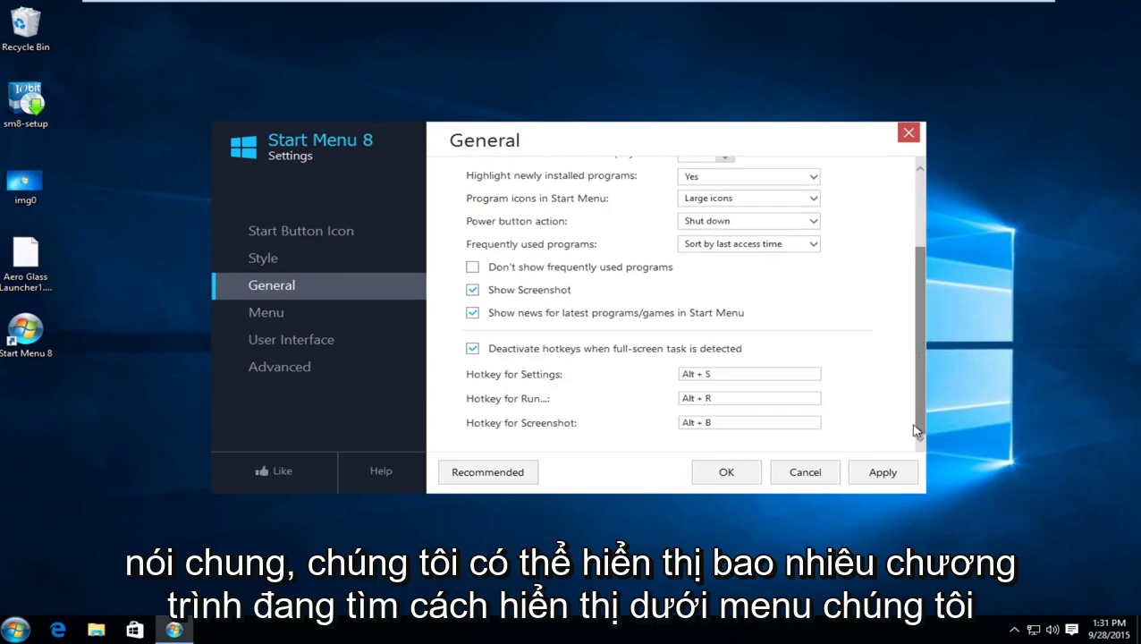
pyautogui.click(277, 324)
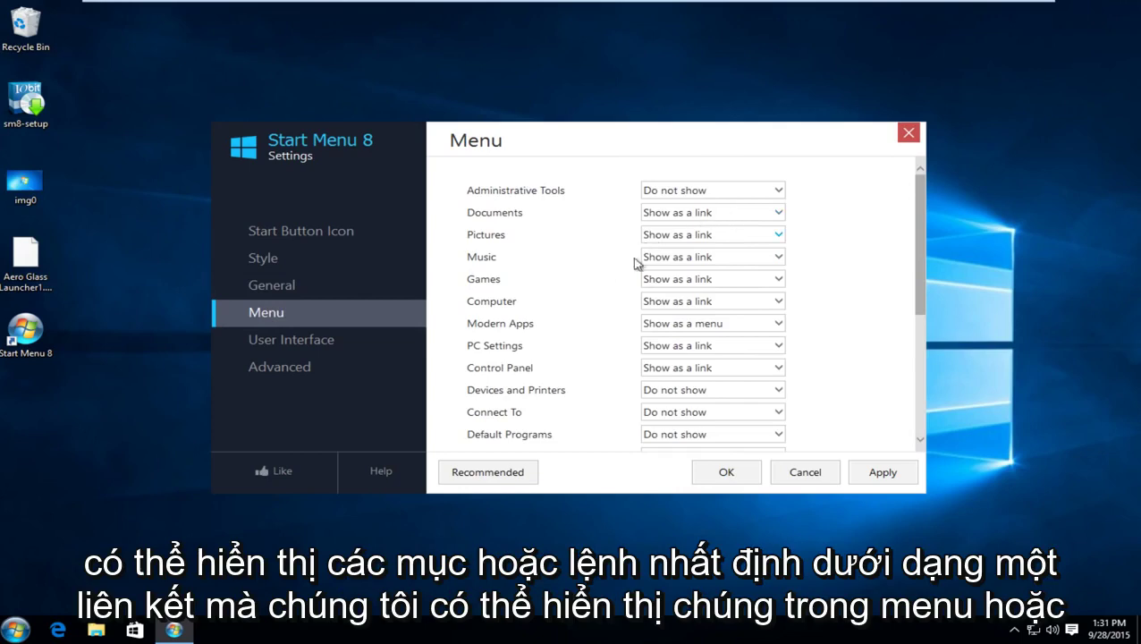
pyautogui.click(4, 630)
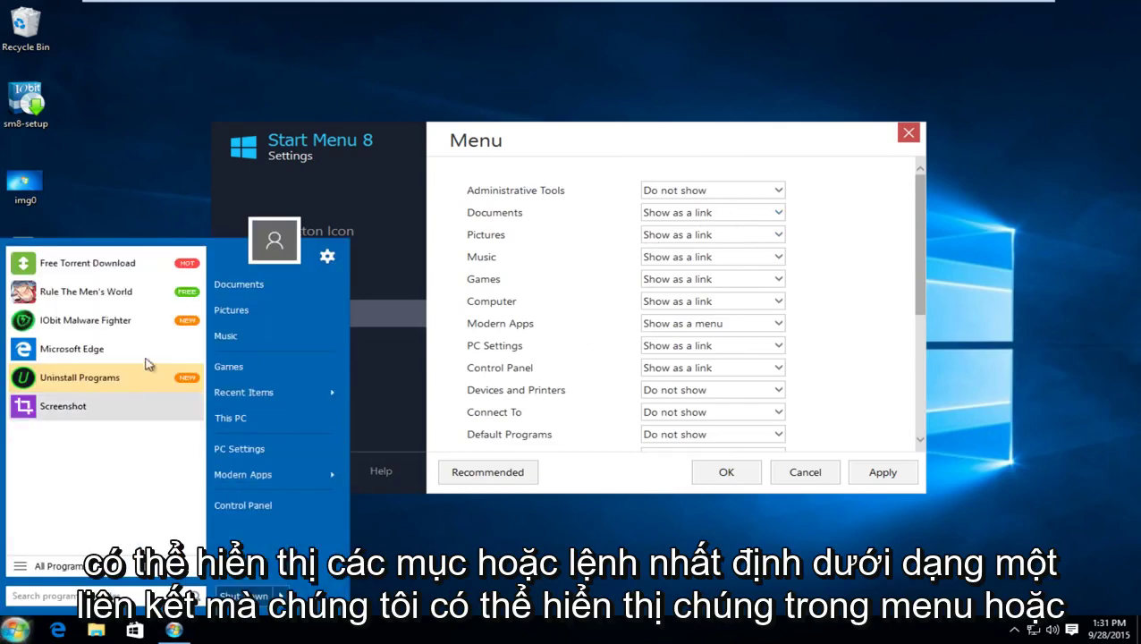
pyautogui.click(662, 146)
# - Set Computer to 'Show as a menu', save settings, and open the restyled Start menu
pyautogui.click(699, 304)
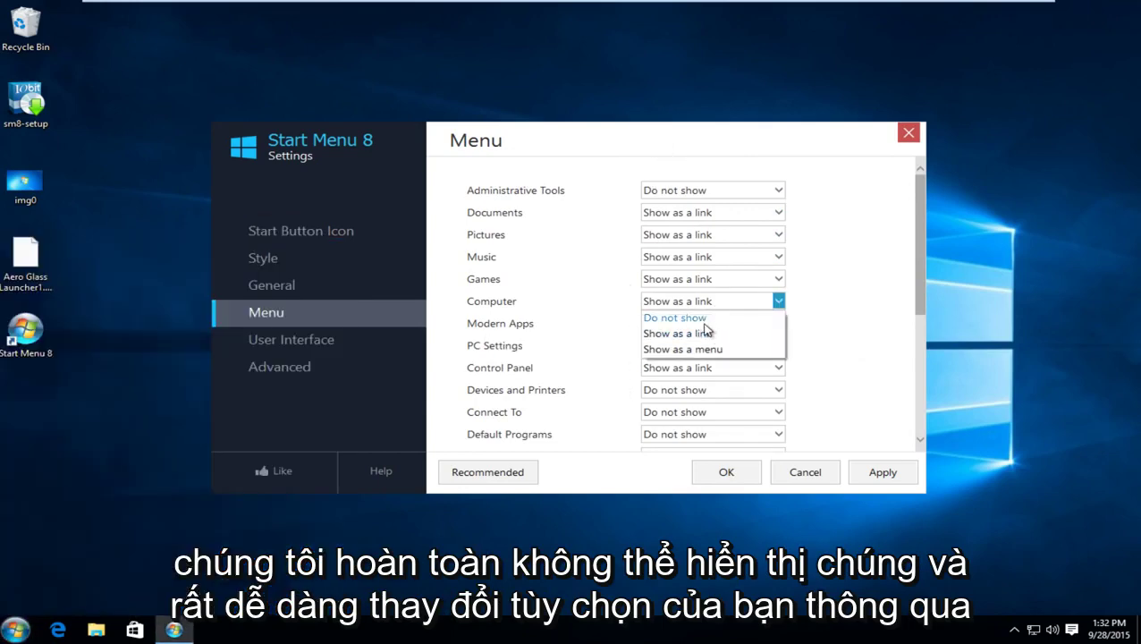
pyautogui.click(665, 352)
pyautogui.click(882, 472)
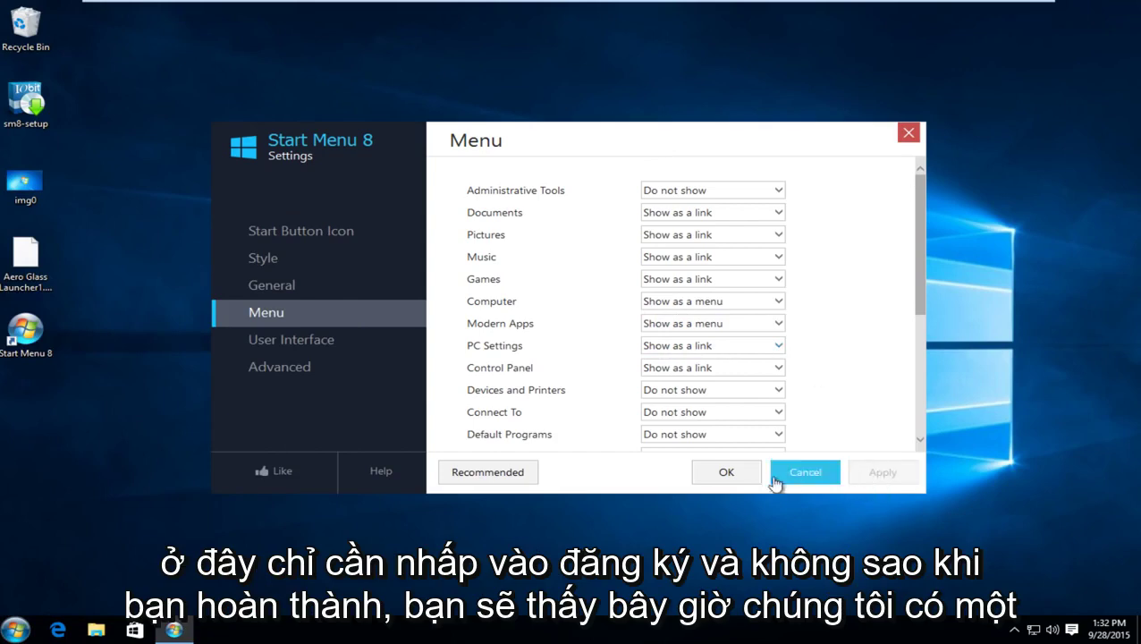
pyautogui.click(726, 472)
pyautogui.click(16, 630)
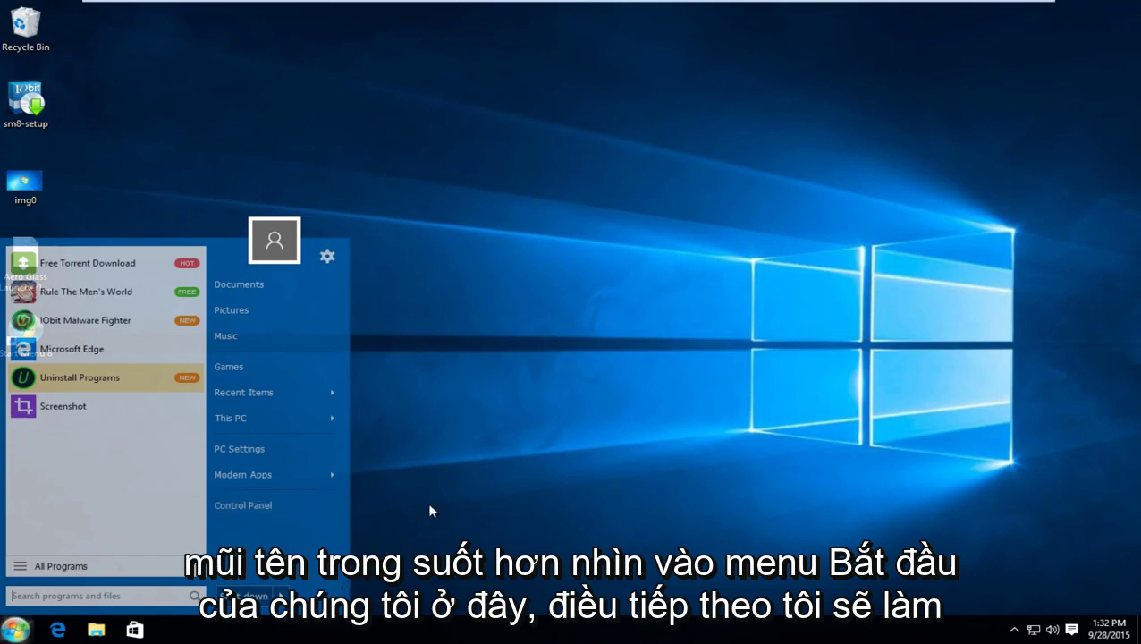
# - Close the Start menu and select the img0 picture on the desktop
pyautogui.click(465, 514)
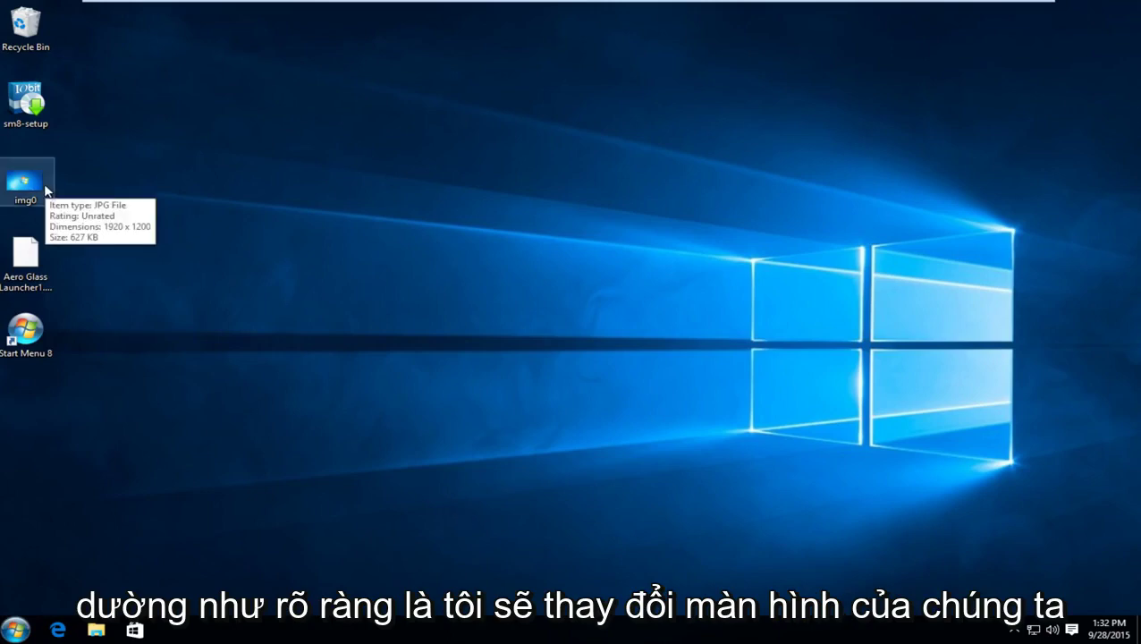
pyautogui.moveTo(45, 183)
pyautogui.mouseDown()
pyautogui.moveTo(46, 198)
pyautogui.moveTo(44, 182)
pyautogui.mouseUp()
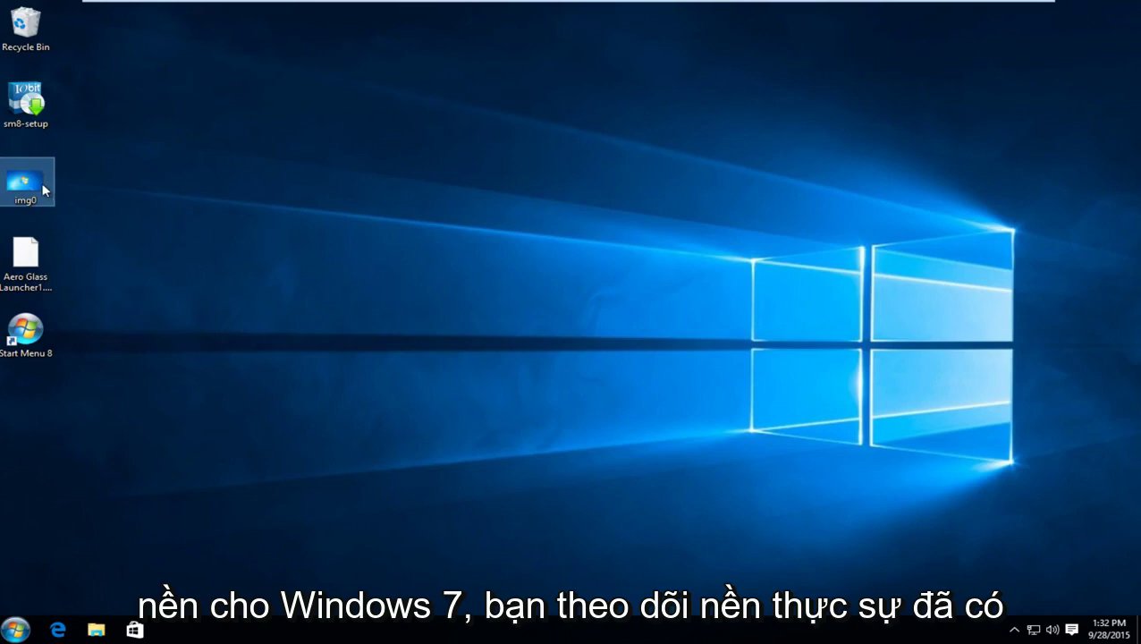
# - Set the img0 Windows 7 wallpaper as the desktop background
pyautogui.rightClick(42, 184)
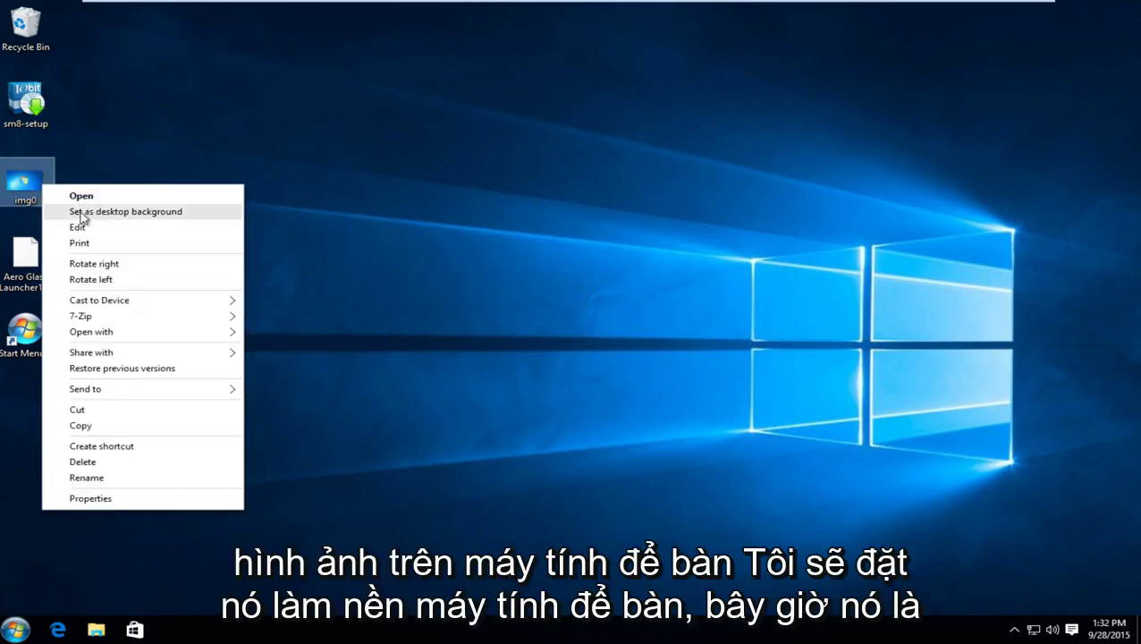
pyautogui.click(94, 213)
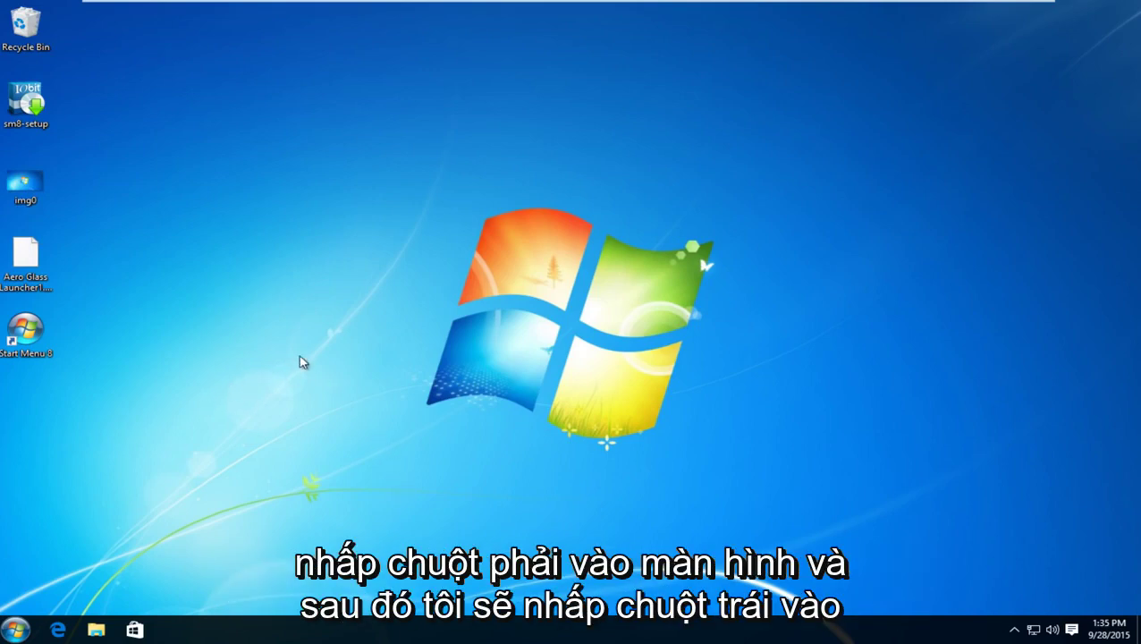
# - Open Personalize settings from the desktop and go to the Colors page
pyautogui.rightClick(303, 336)
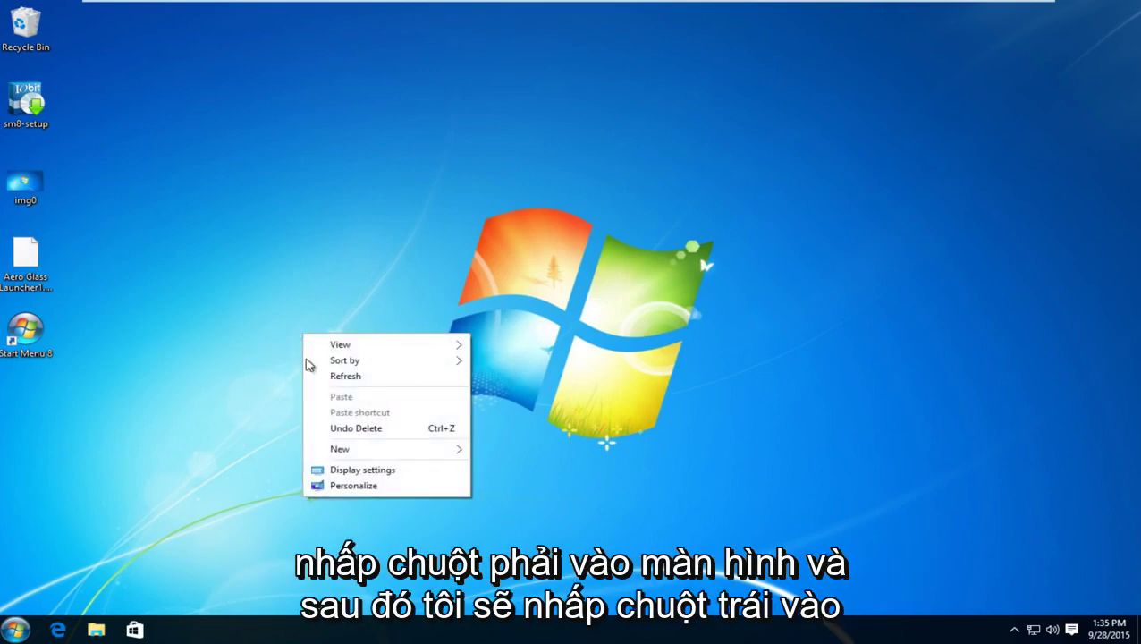
pyautogui.click(340, 485)
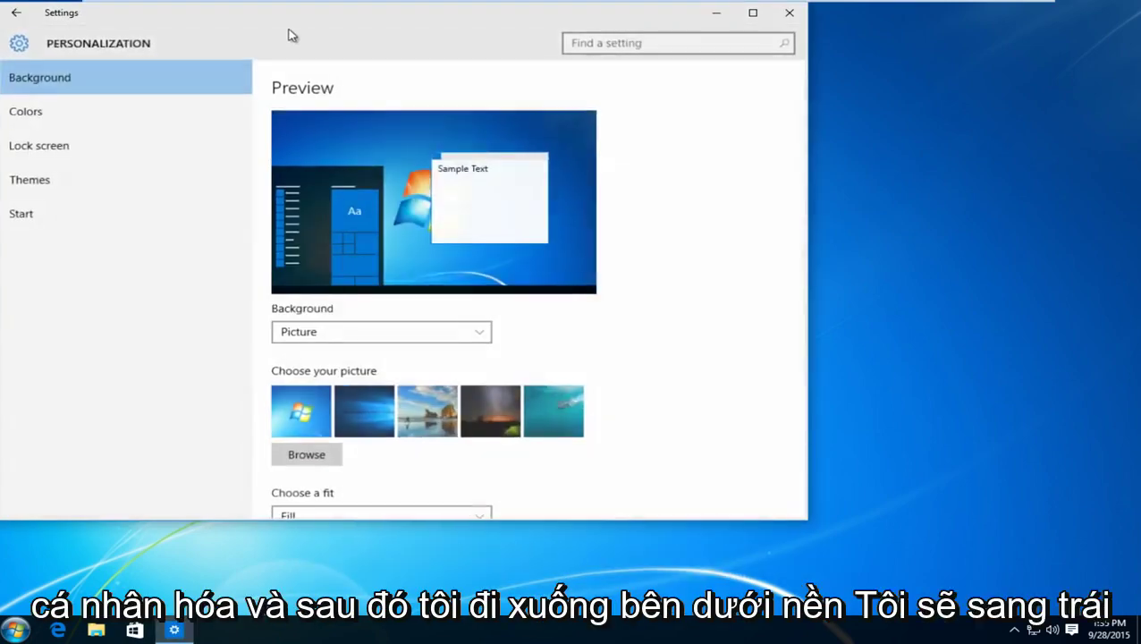
pyautogui.moveTo(288, 34); pyautogui.dragTo(433, 43)
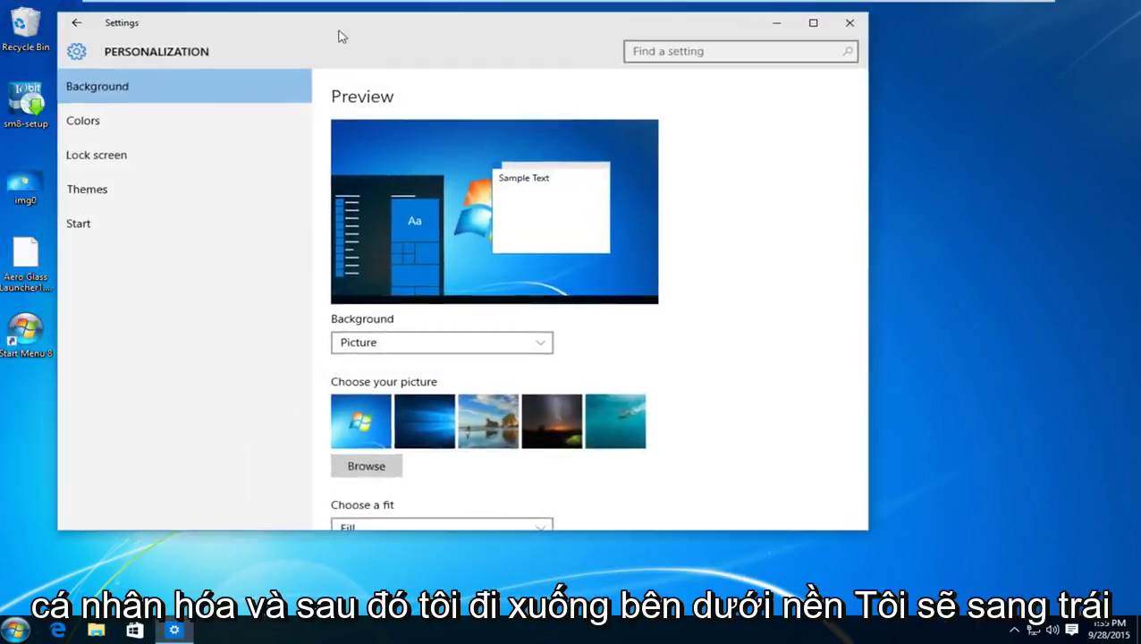
pyautogui.scroll(-1, 532, 334)
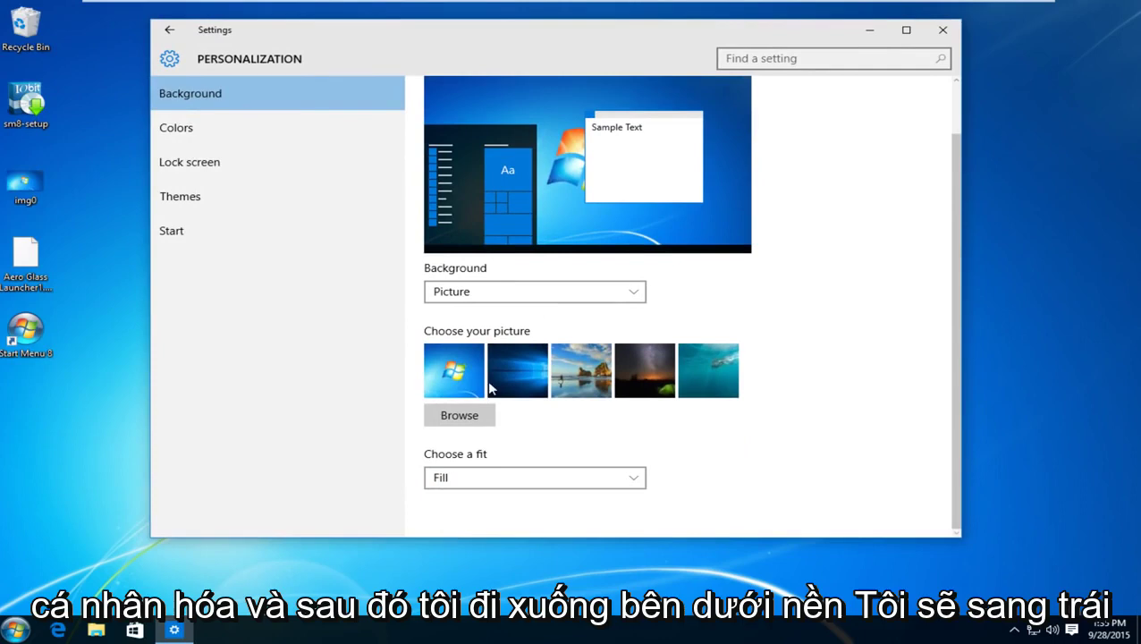
pyautogui.click(174, 128)
# - Turn on automatic accent colour and show it on Start, taskbar and action center
pyautogui.scroll(-3, 607, 345)
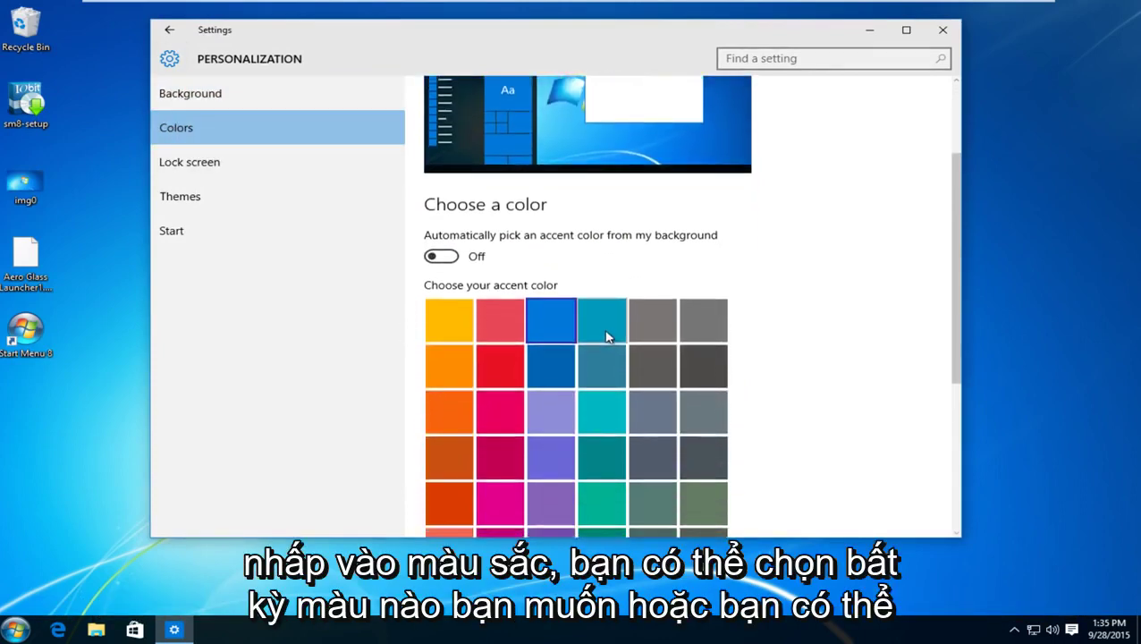
pyautogui.scroll(-5, 601, 321)
pyautogui.scroll(5, 601, 321)
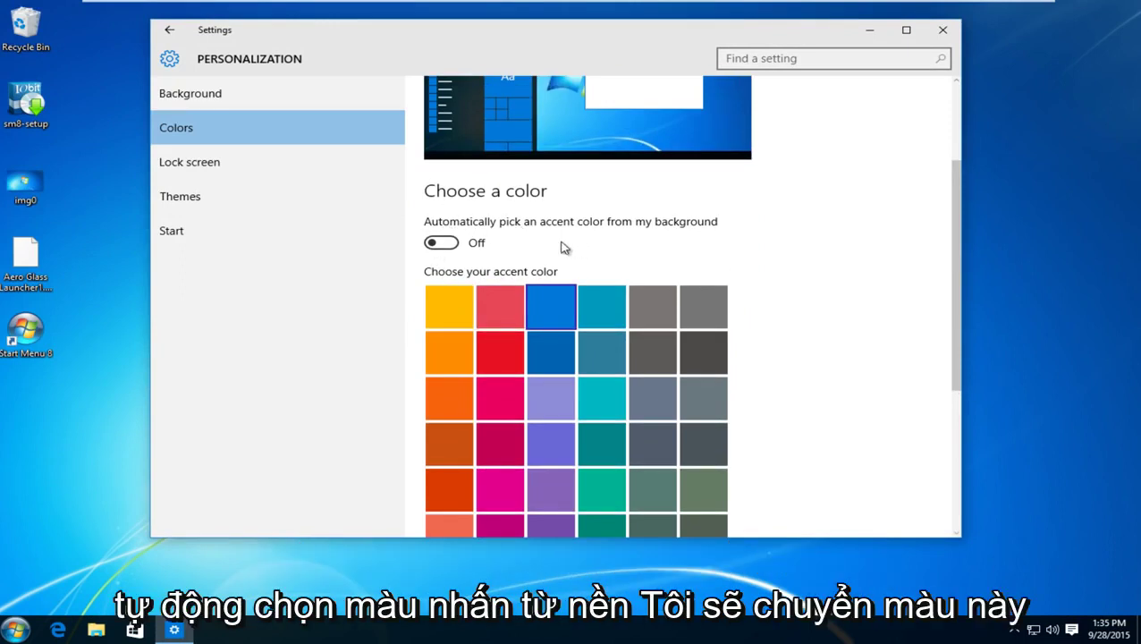
pyautogui.click(442, 244)
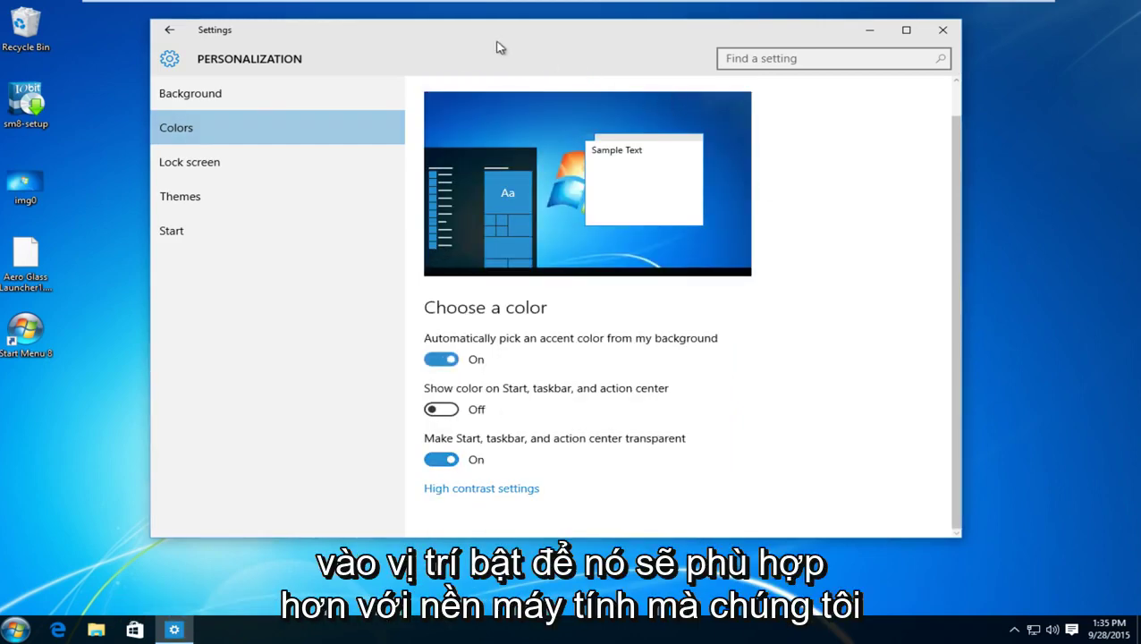
pyautogui.moveTo(499, 47); pyautogui.dragTo(586, 74)
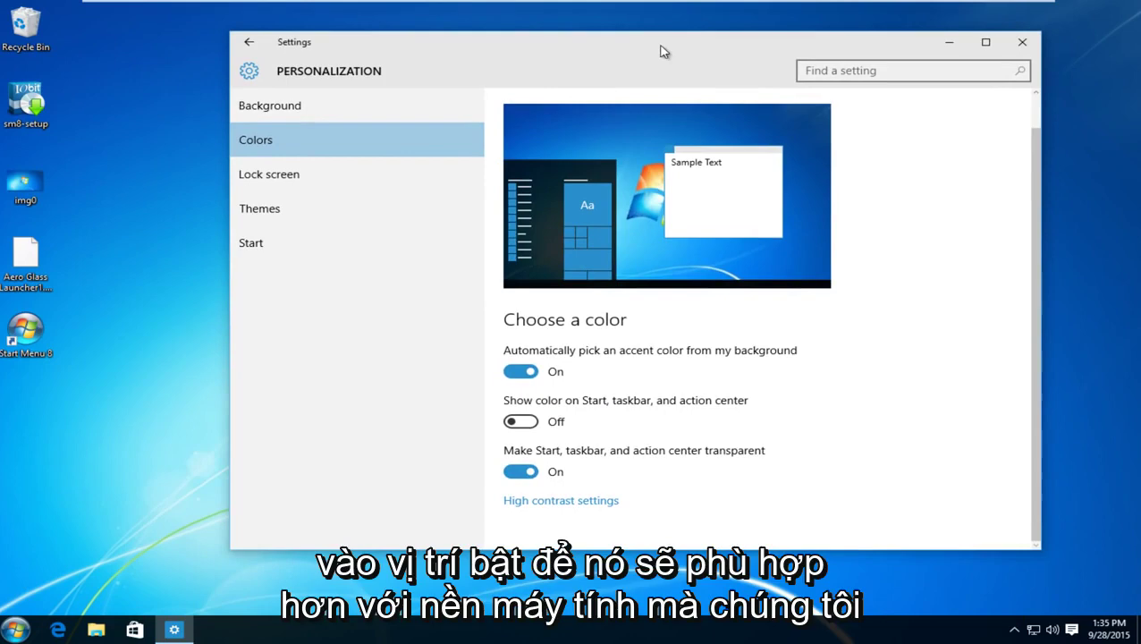
pyautogui.moveTo(664, 53); pyautogui.dragTo(611, 59)
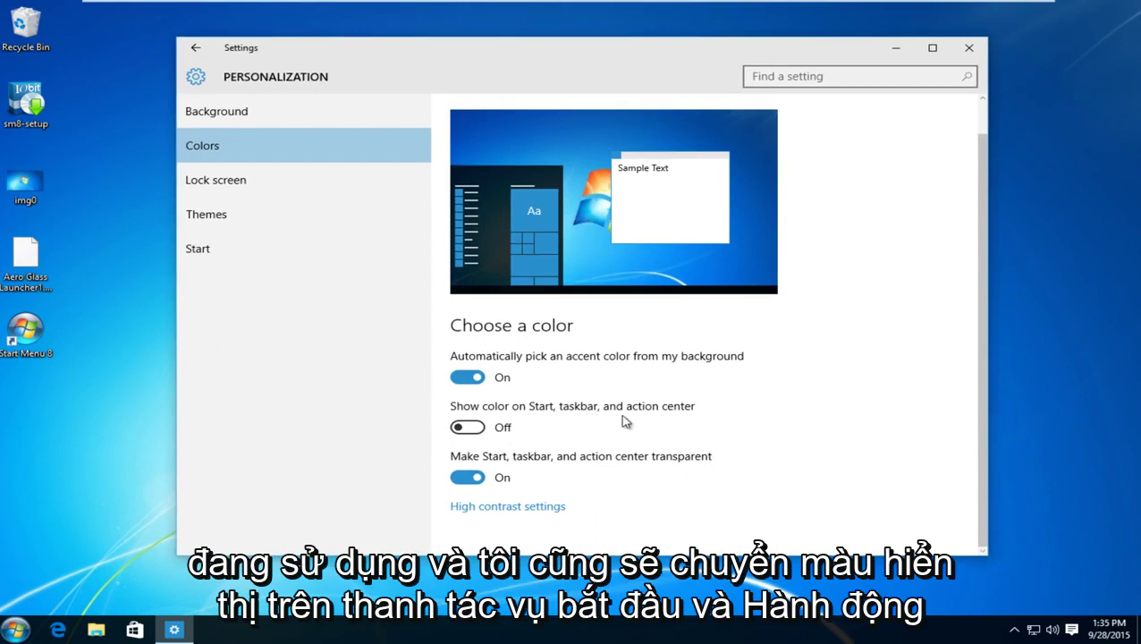
pyautogui.click(477, 429)
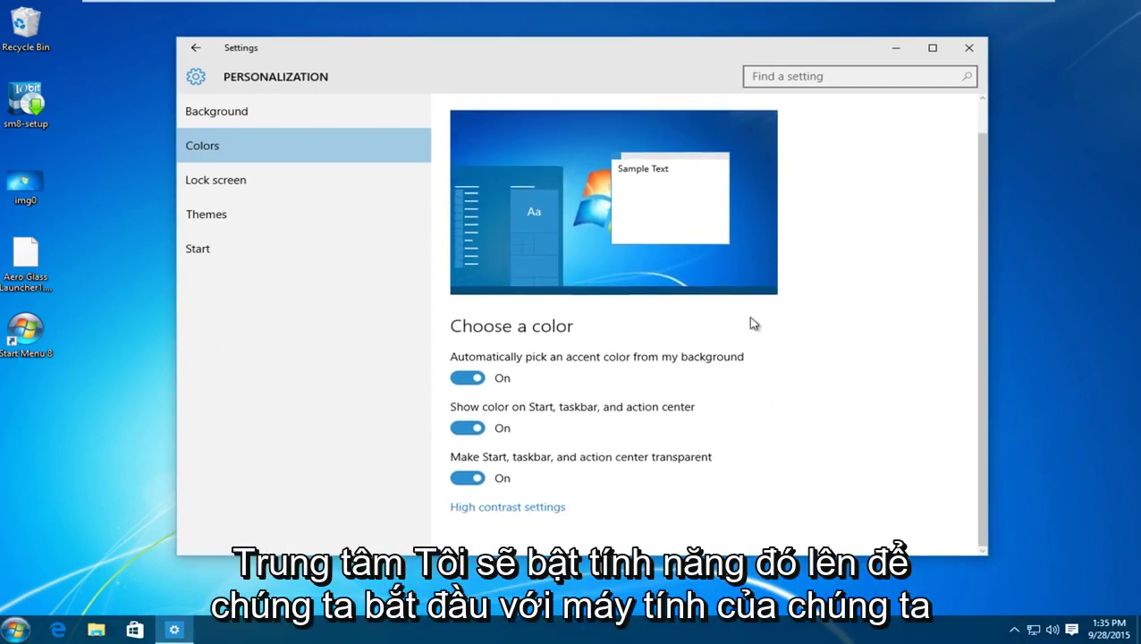
pyautogui.click(965, 54)
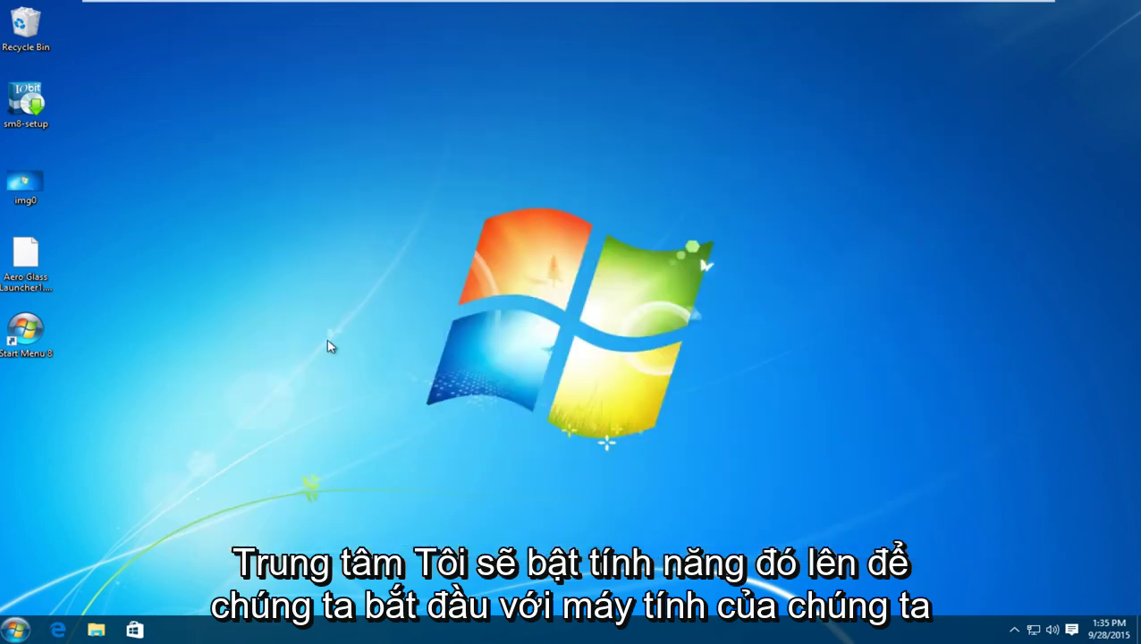